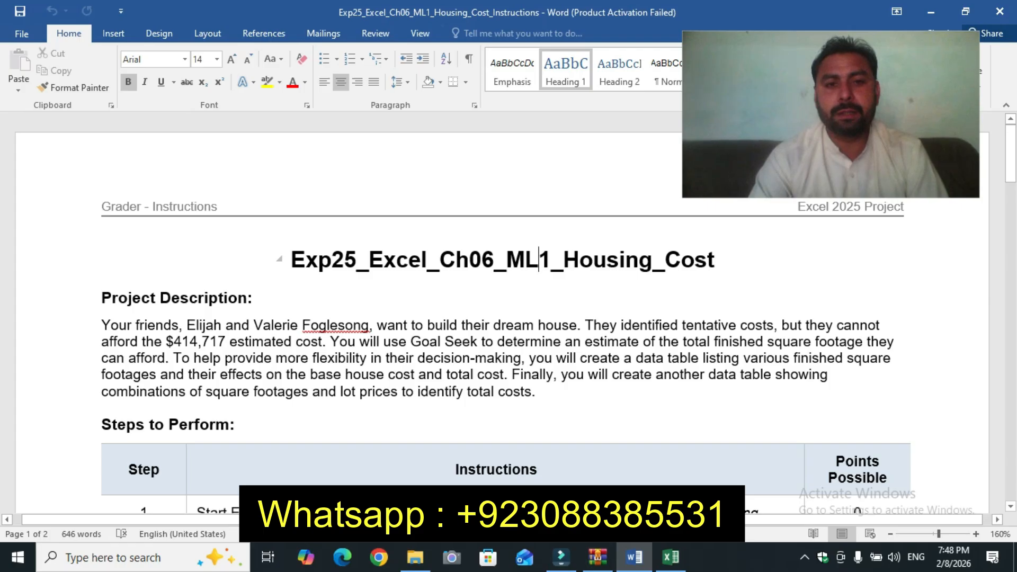
# Step: Highlight the document title Exp25_Excel_Ch06_ML1_Housing_Cost in yellow
pyautogui.moveTo(291, 260); pyautogui.dragTo(727, 260)
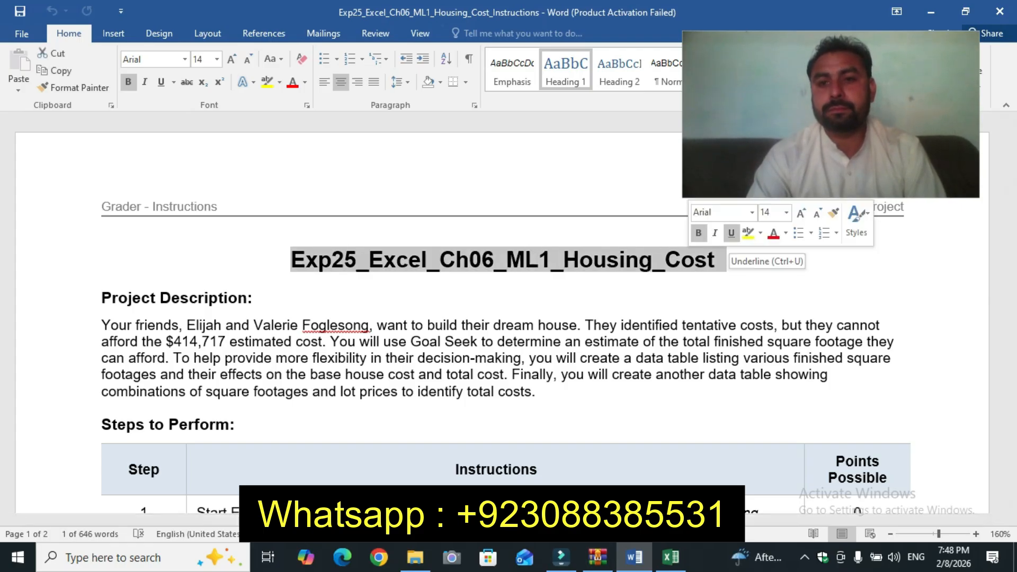
pyautogui.click(748, 234)
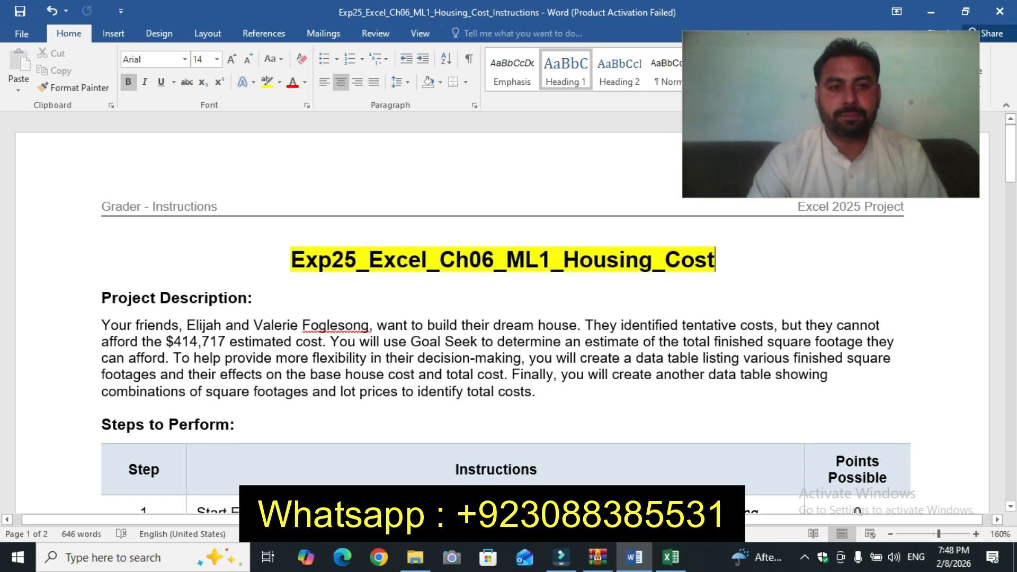
# Step: Enlarge the step 1 instruction text to 12 pt and highlight it in yellow
pyautogui.moveTo(102, 298); pyautogui.dragTo(532, 392)
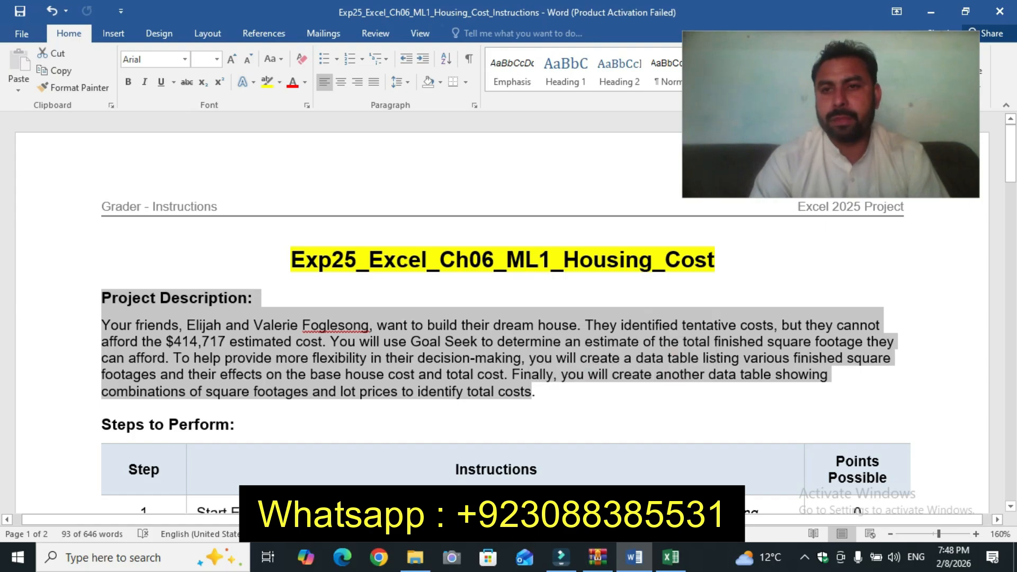
pyautogui.moveTo(1011, 159); pyautogui.dragTo(1011, 181)
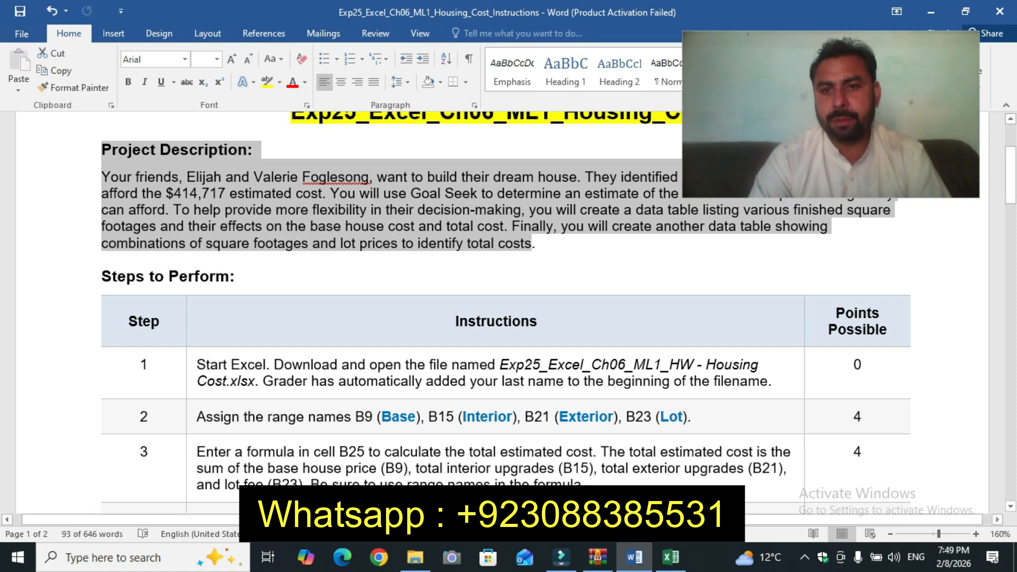
pyautogui.moveTo(1011, 175); pyautogui.dragTo(1011, 192)
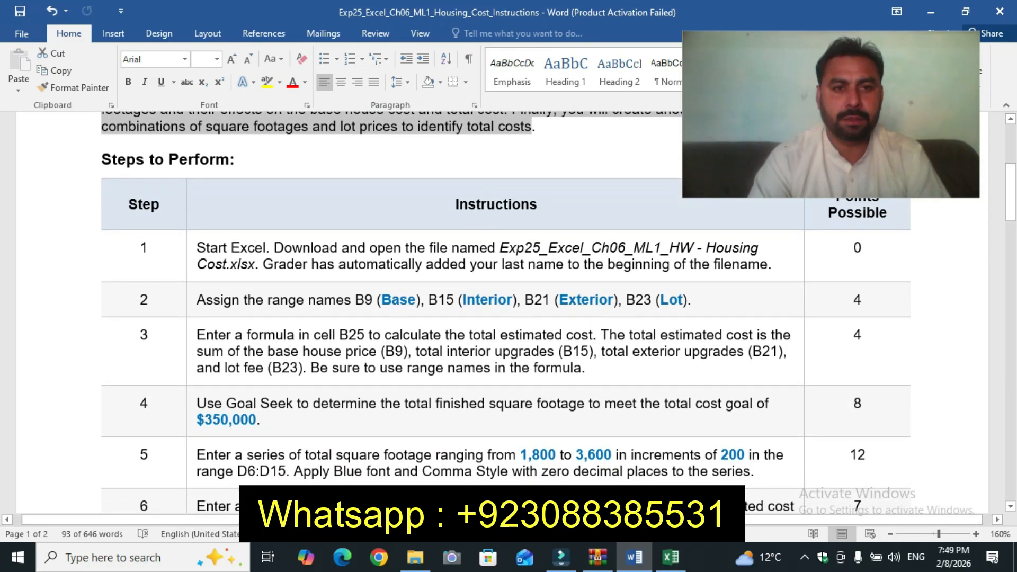
pyautogui.click(191, 259)
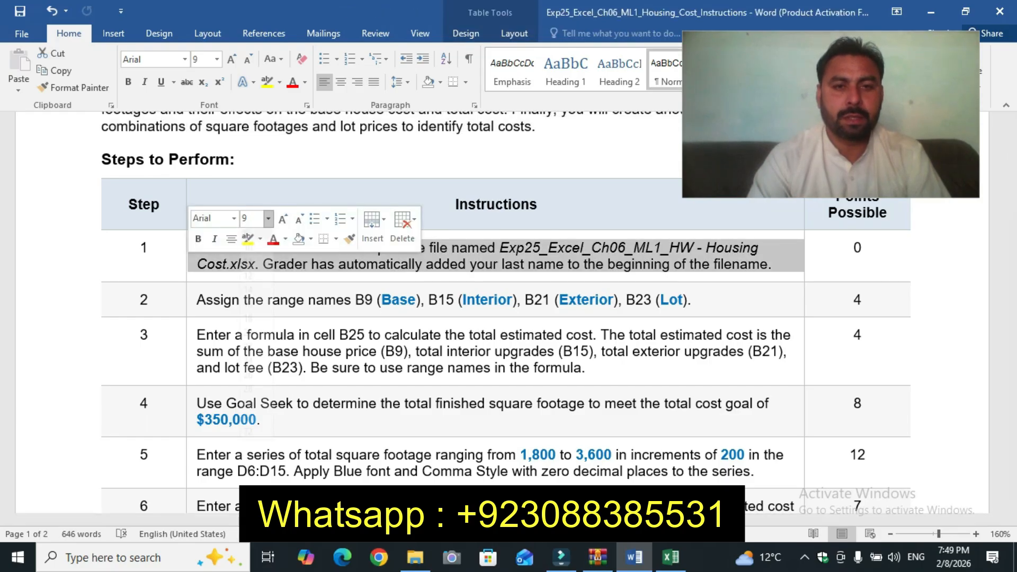
pyautogui.click(268, 219)
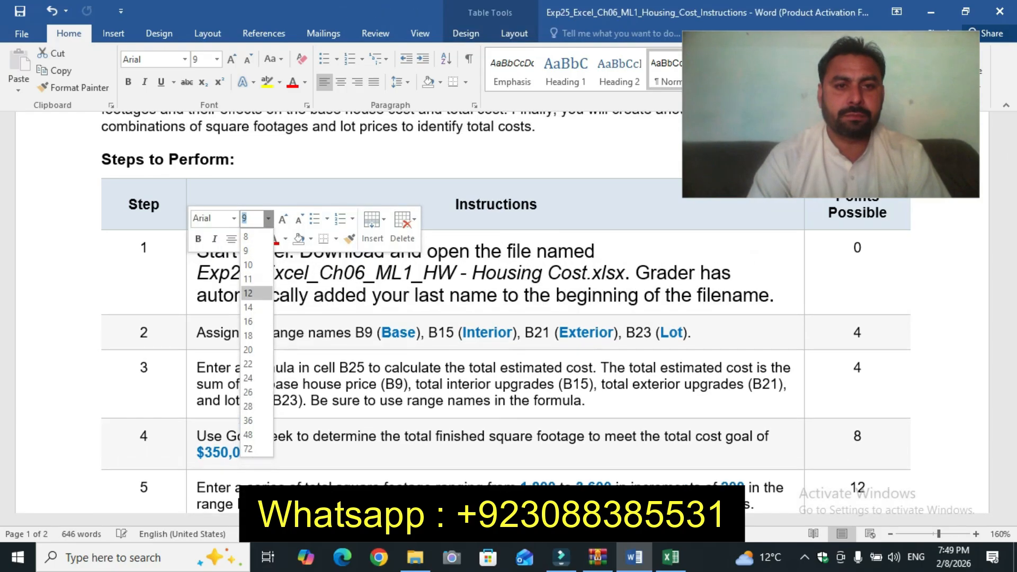
pyautogui.click(250, 293)
pyautogui.click(248, 239)
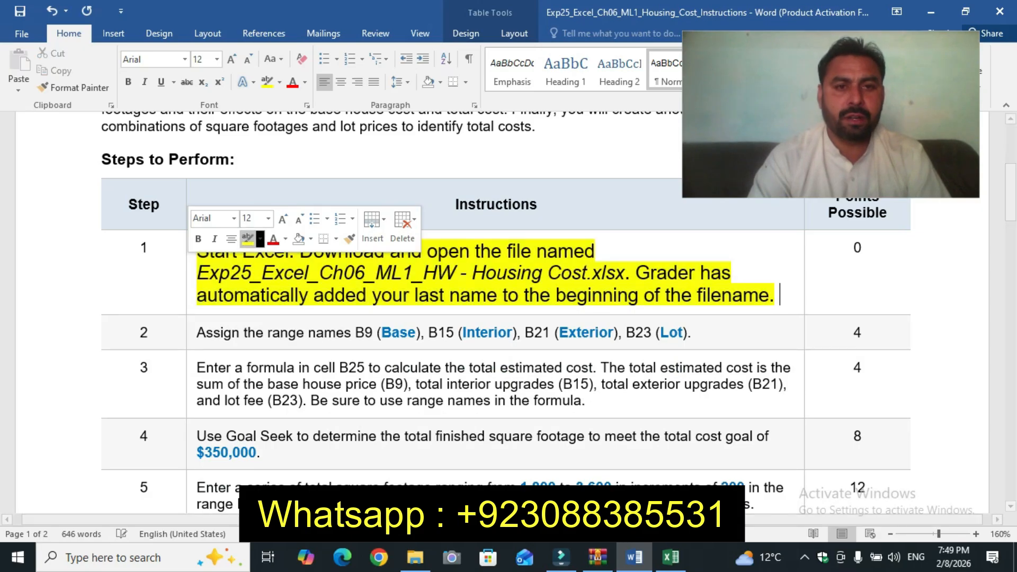
pyautogui.click(148, 248)
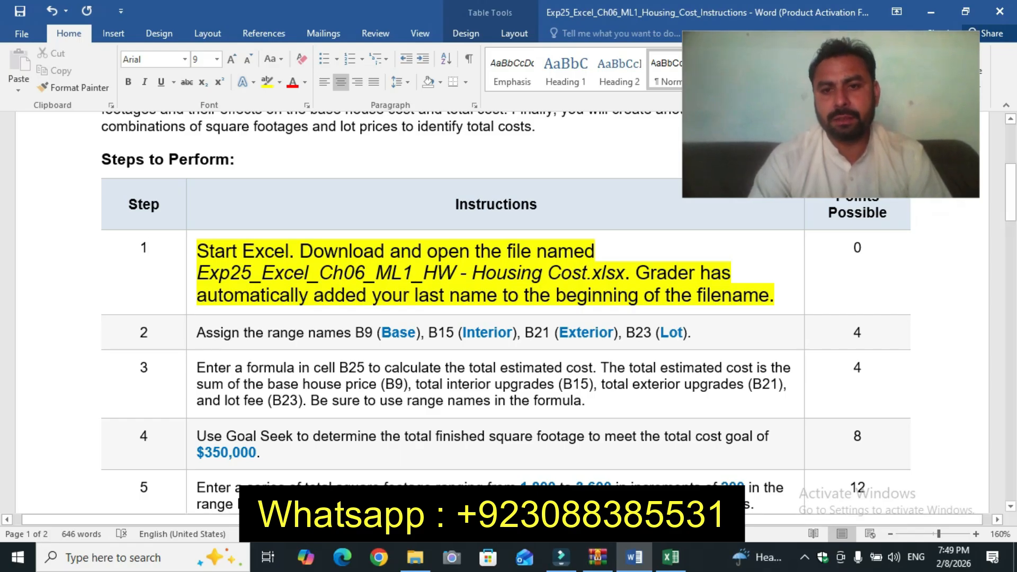
# Step: Enlarge the step 2 instruction text to 12 pt and highlight it in yellow
pyautogui.click(671, 557)
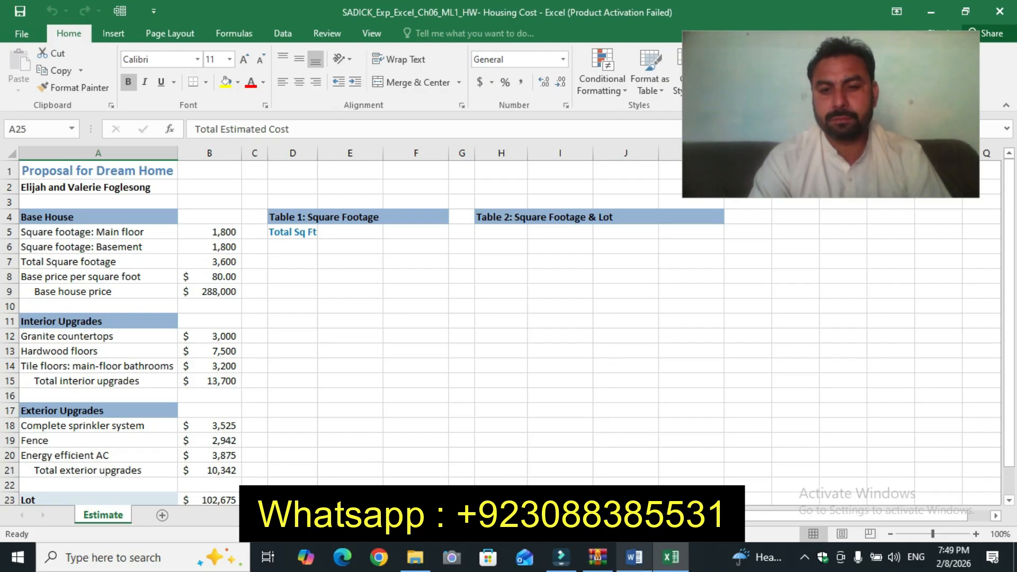
pyautogui.click(634, 557)
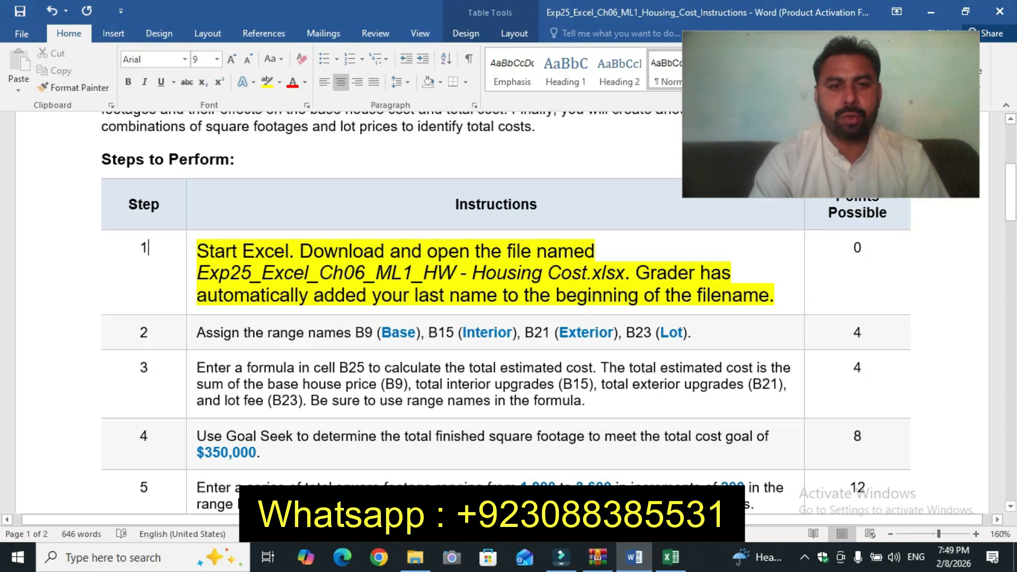
pyautogui.click(192, 334)
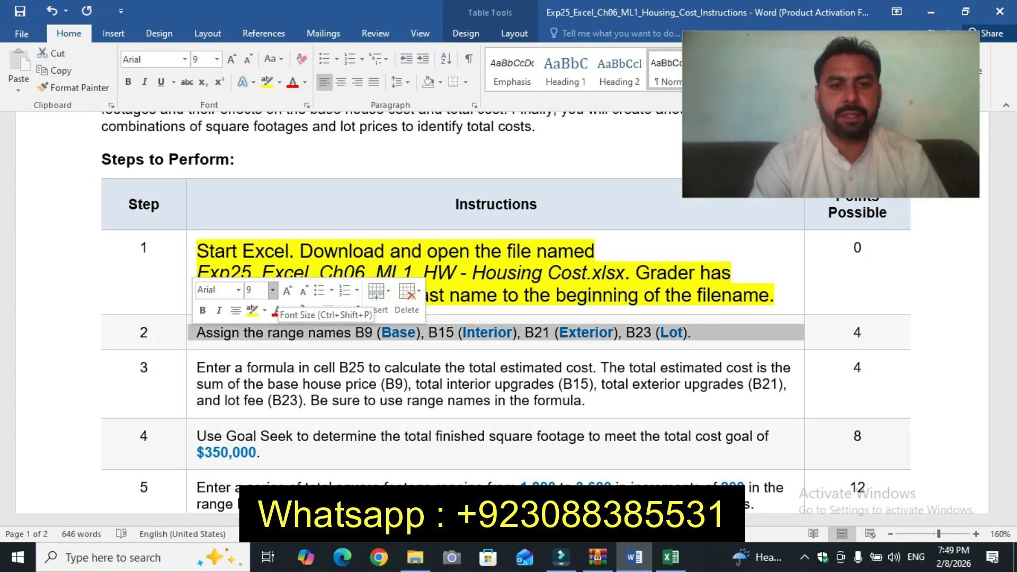
pyautogui.click(272, 290)
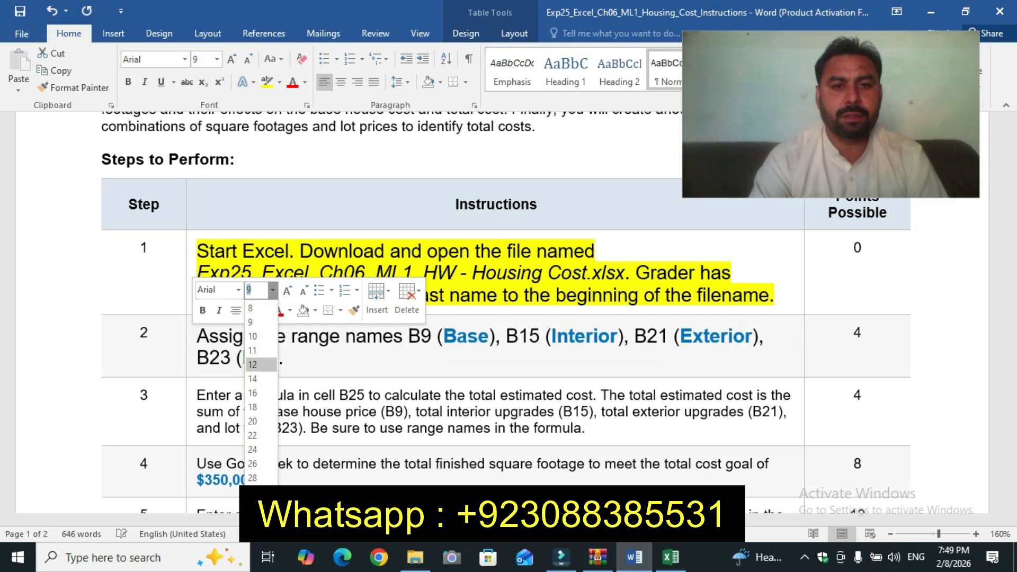
pyautogui.click(253, 365)
pyautogui.click(252, 312)
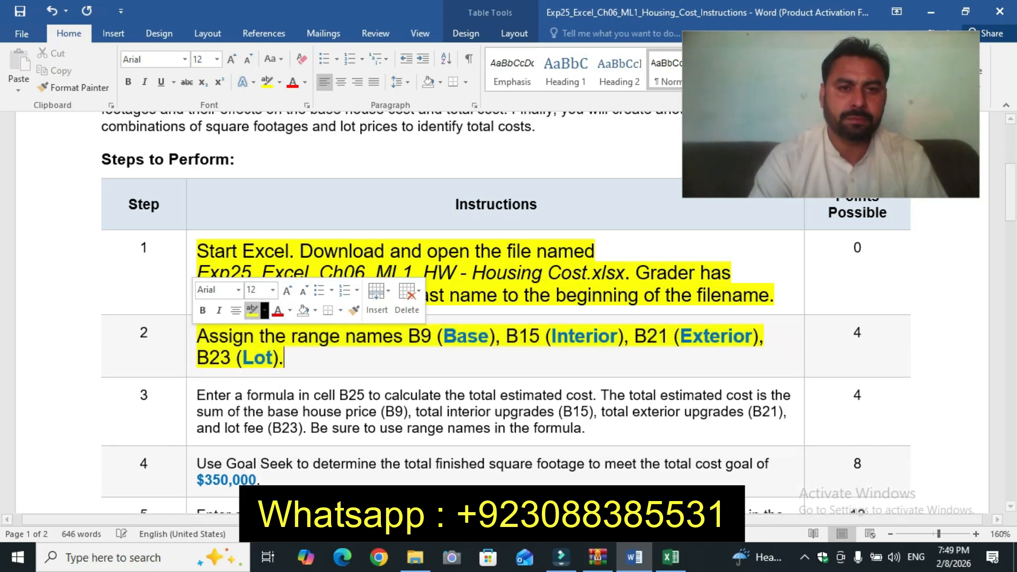
pyautogui.click(266, 358)
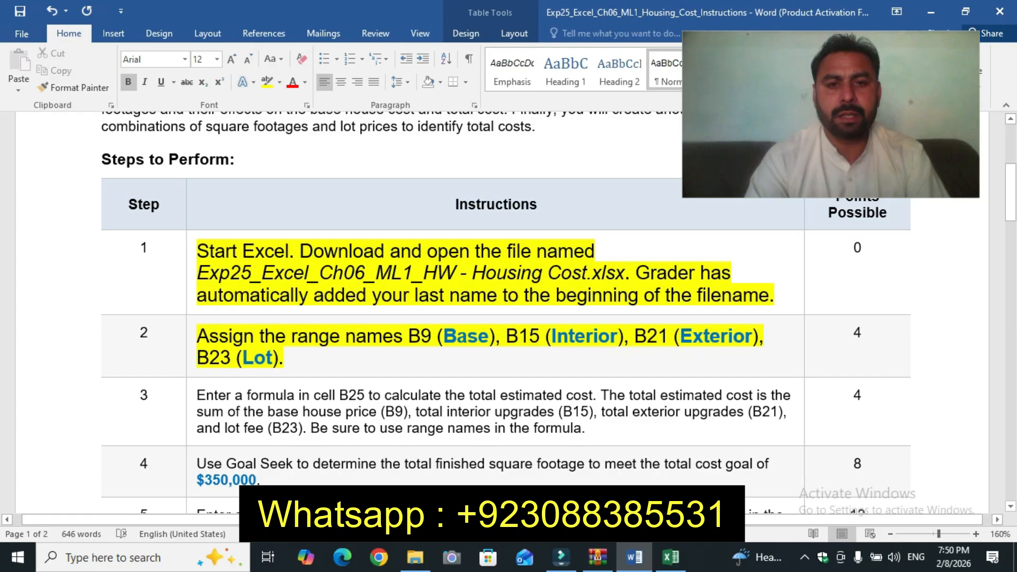
# Step: In the Excel workbook, assign the range name Base to cell B9
pyautogui.moveTo(444, 337); pyautogui.dragTo(488, 337)
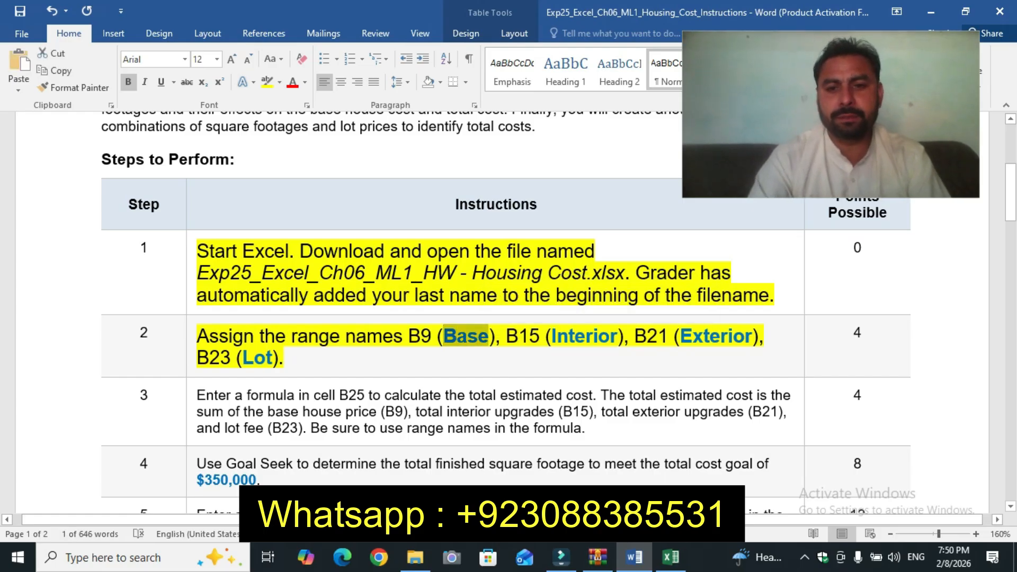
pyautogui.moveTo(671, 557)
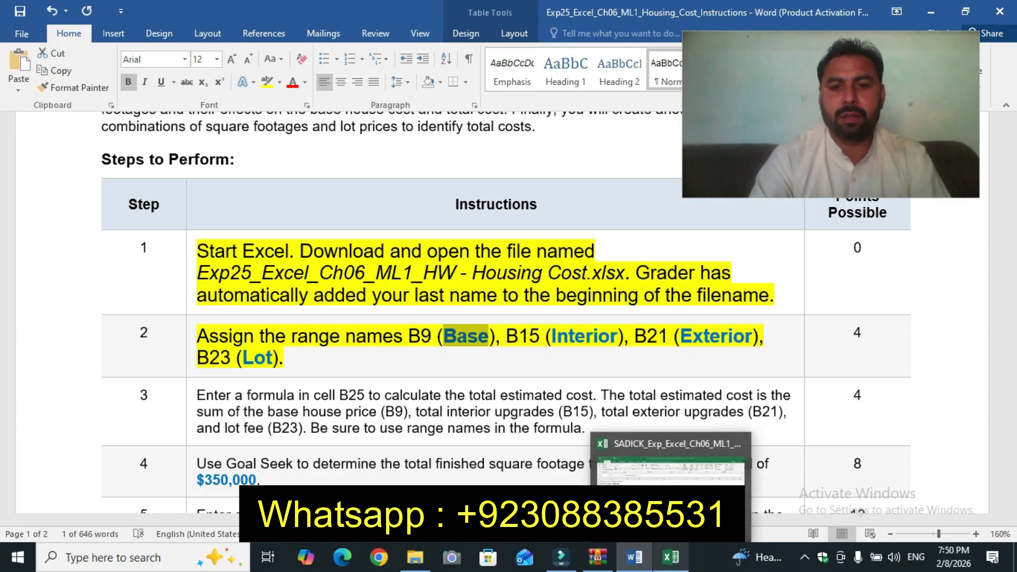
pyautogui.click(671, 471)
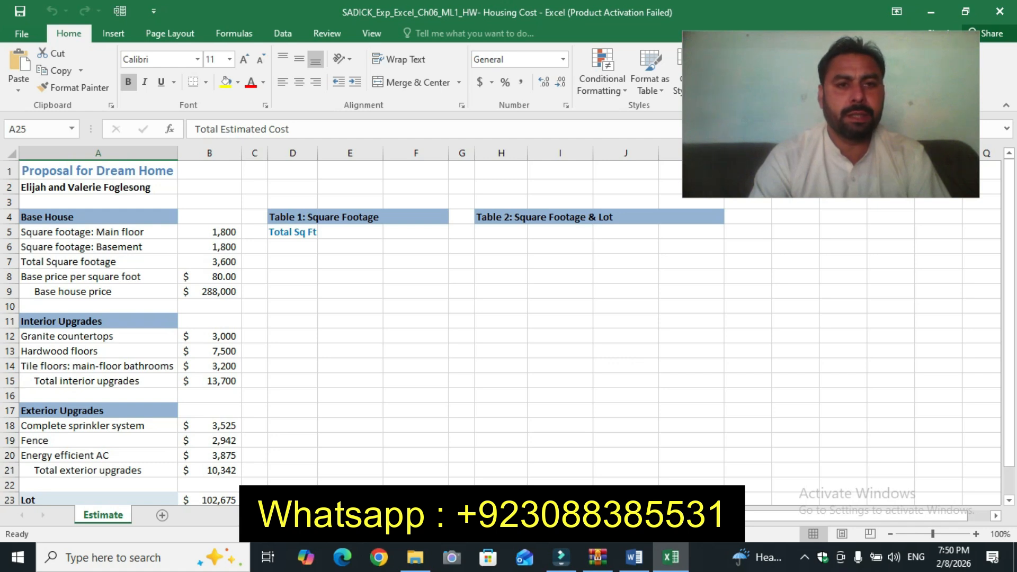
pyautogui.click(210, 292)
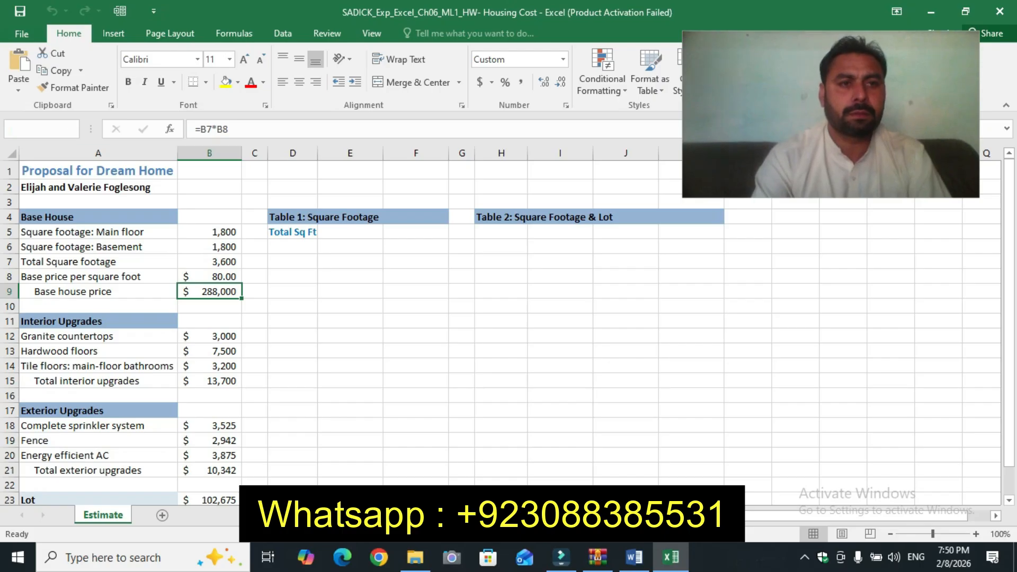
pyautogui.click(35, 129)
pyautogui.write('Base')
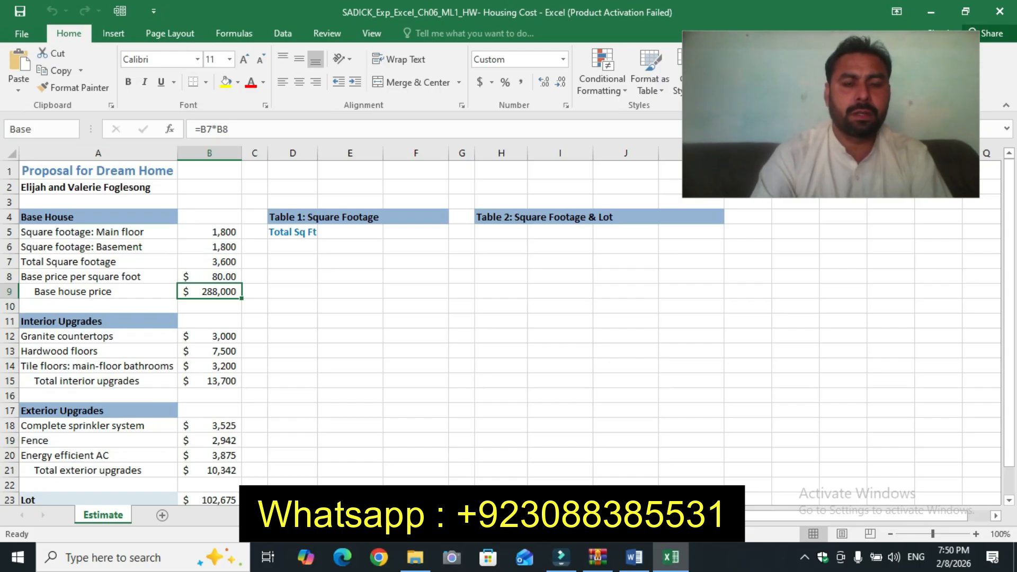
pyautogui.press('Return')
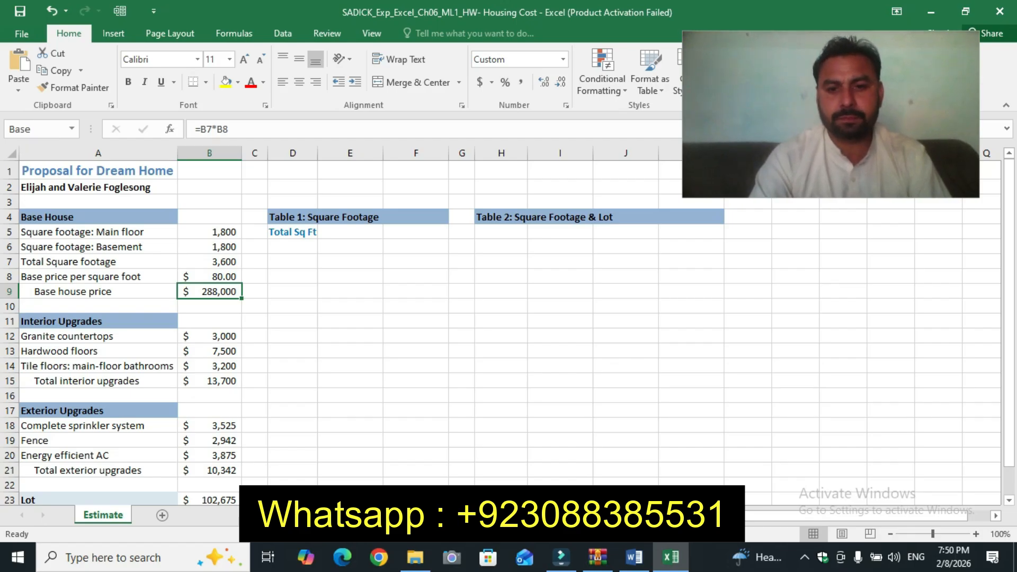
# Step: Assign the range name Interior to cell B15
pyautogui.click(635, 558)
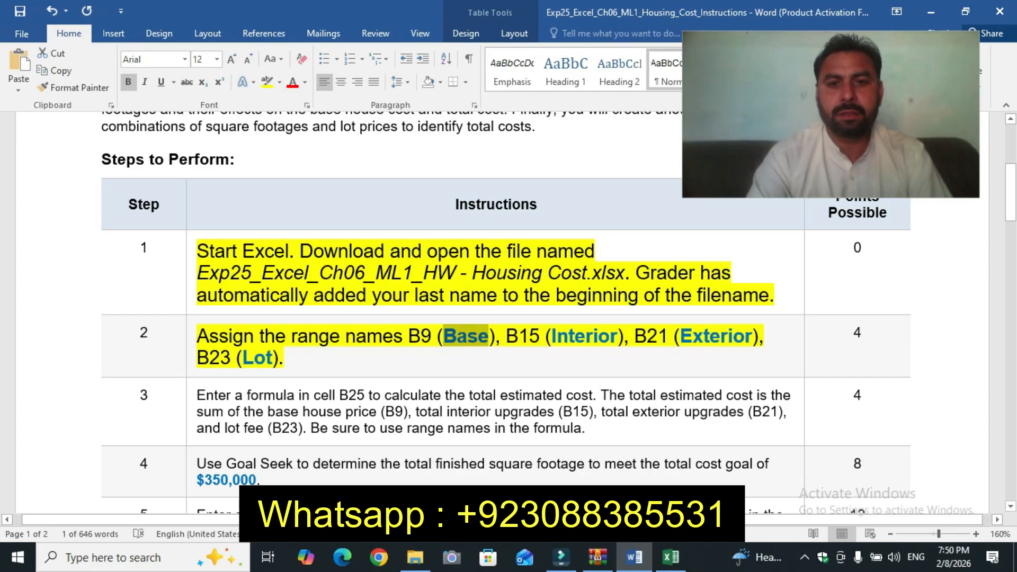
pyautogui.moveTo(551, 336); pyautogui.dragTo(617, 336)
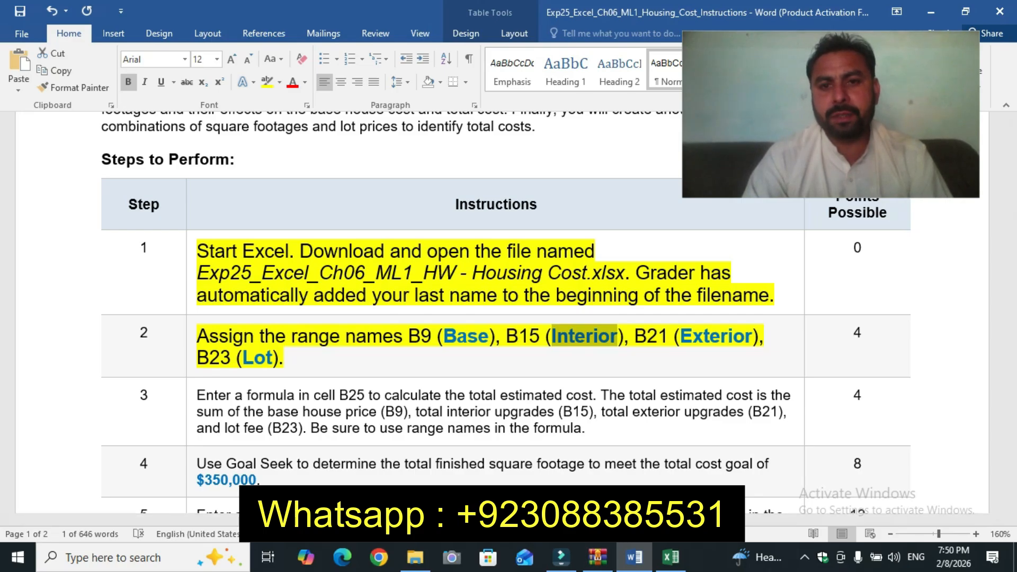
pyautogui.click(671, 558)
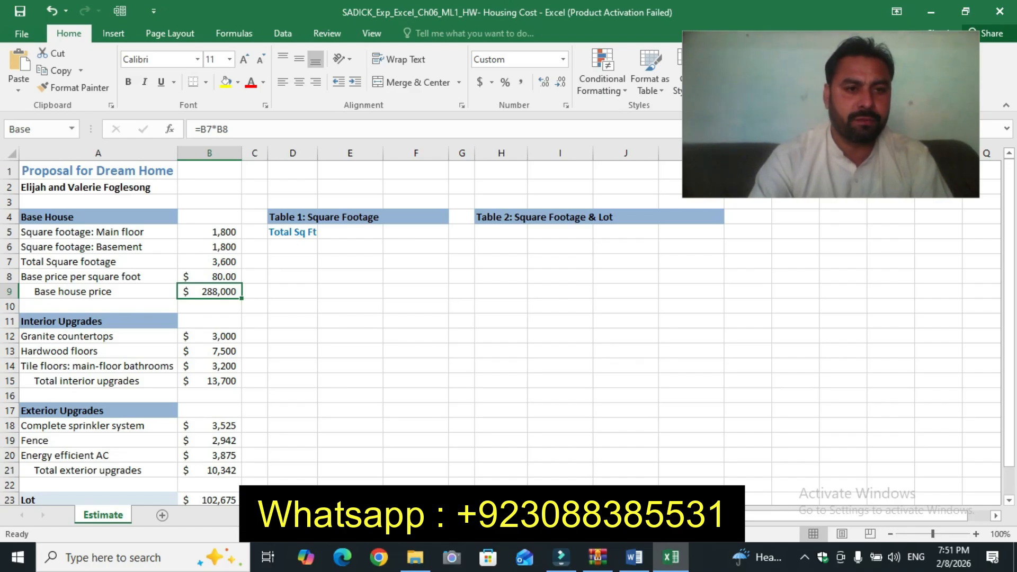
pyautogui.click(209, 381)
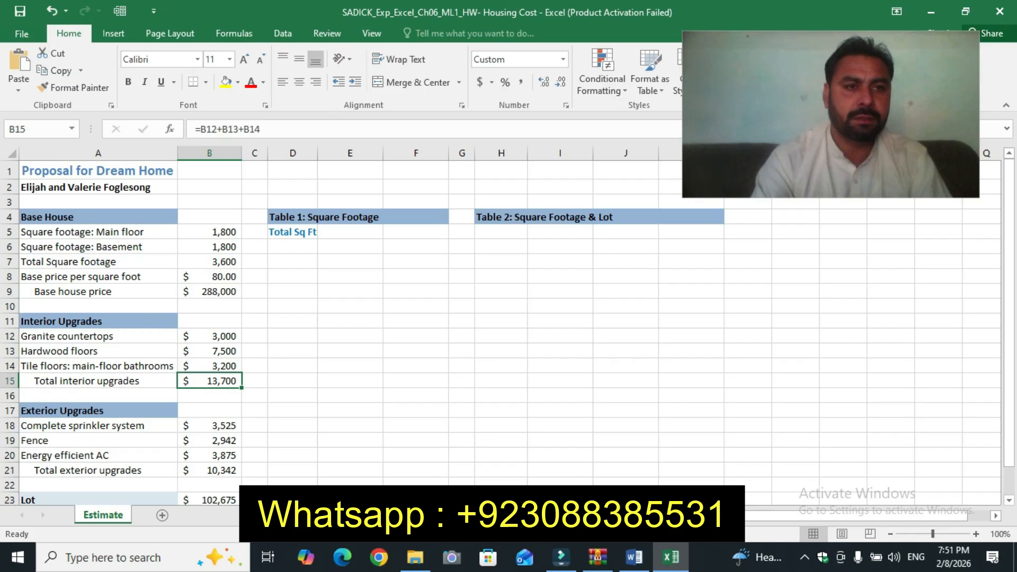
pyautogui.click(35, 129)
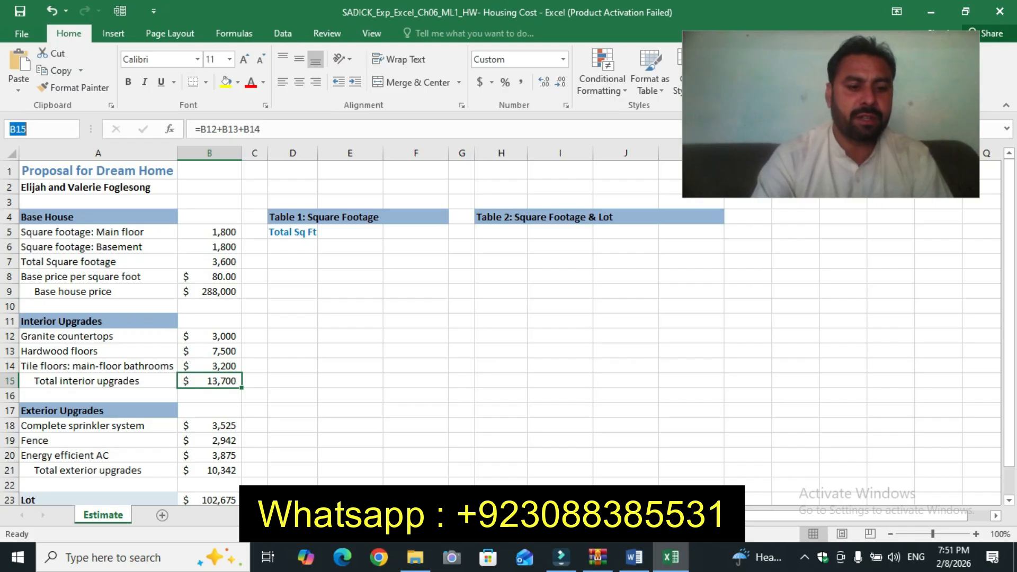
pyautogui.write('Interior')
pyautogui.press('Return')
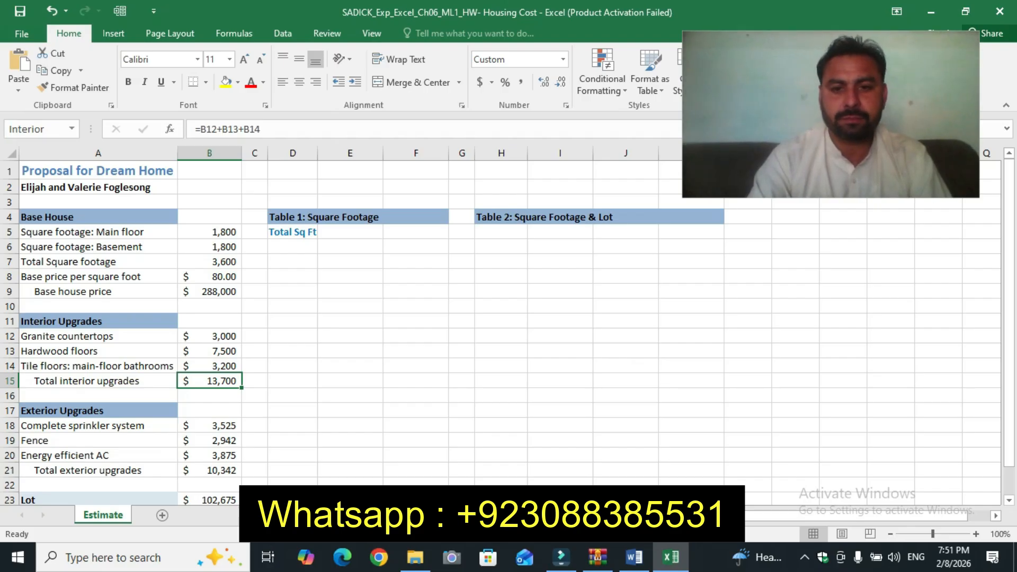
# Step: Copy the name Exterior from the instructions and assign it as the range name of cell B21
pyautogui.click(634, 558)
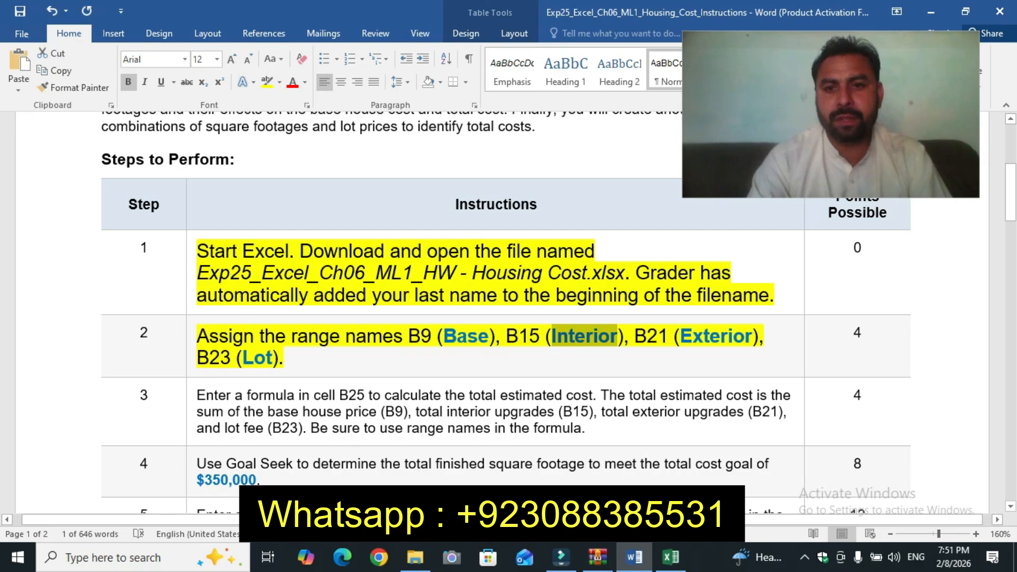
pyautogui.moveTo(680, 335); pyautogui.dragTo(753, 336)
pyautogui.hotkey('ctrl', 'c')
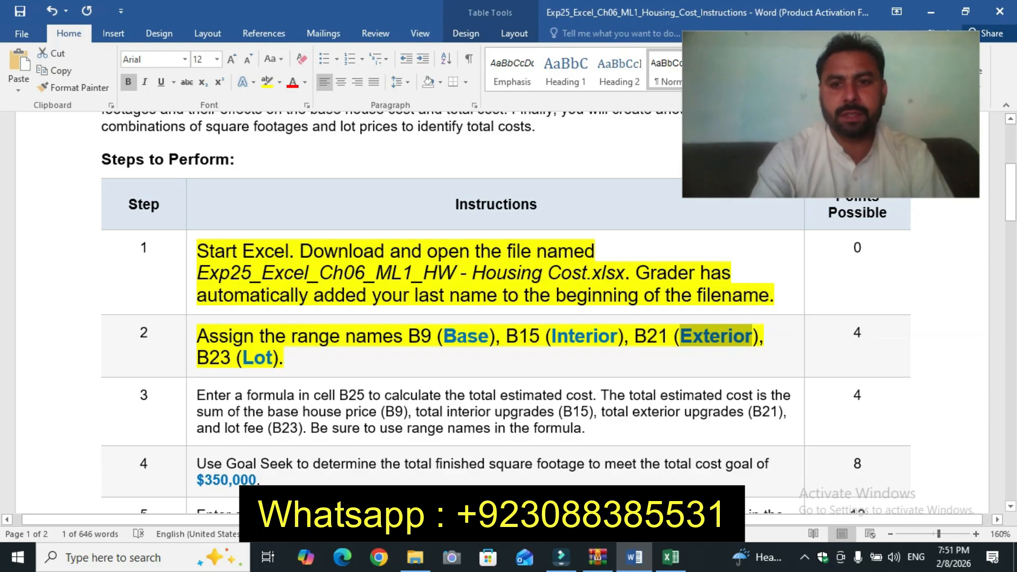
pyautogui.hotkey('alt', 'Tab')
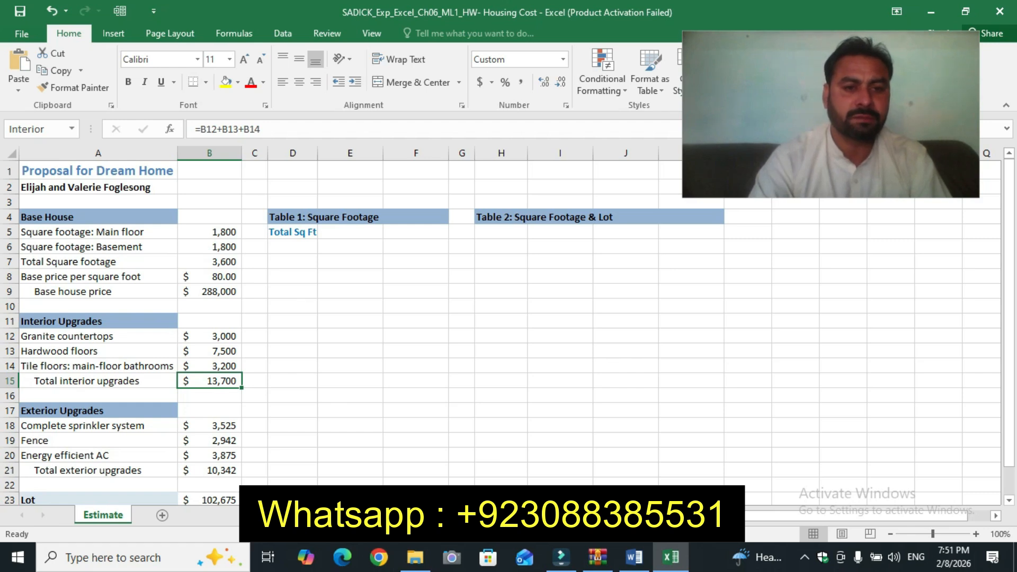
pyautogui.click(210, 470)
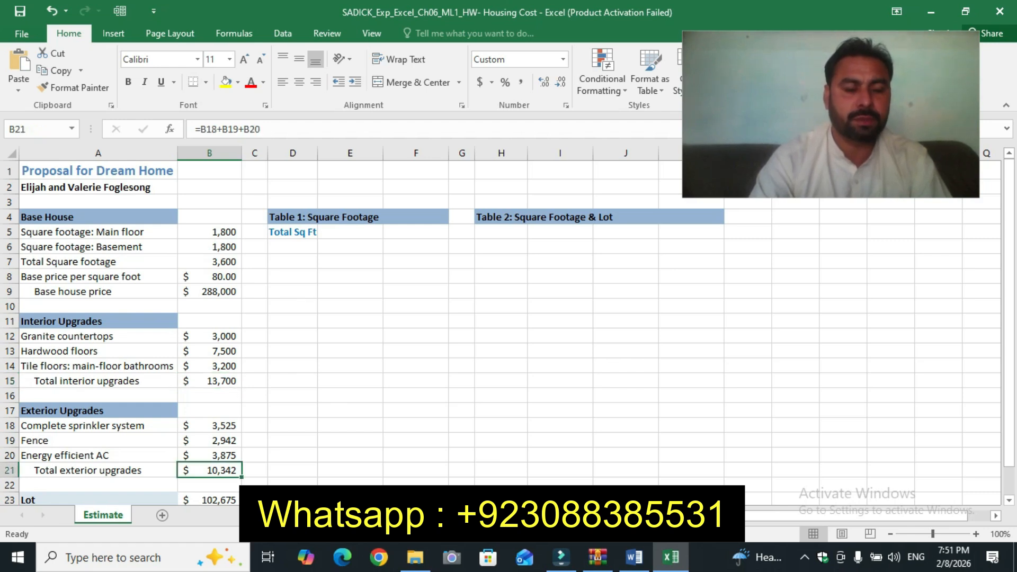
pyautogui.click(34, 129)
pyautogui.hotkey('ctrl', 'v')
pyautogui.press('Return')
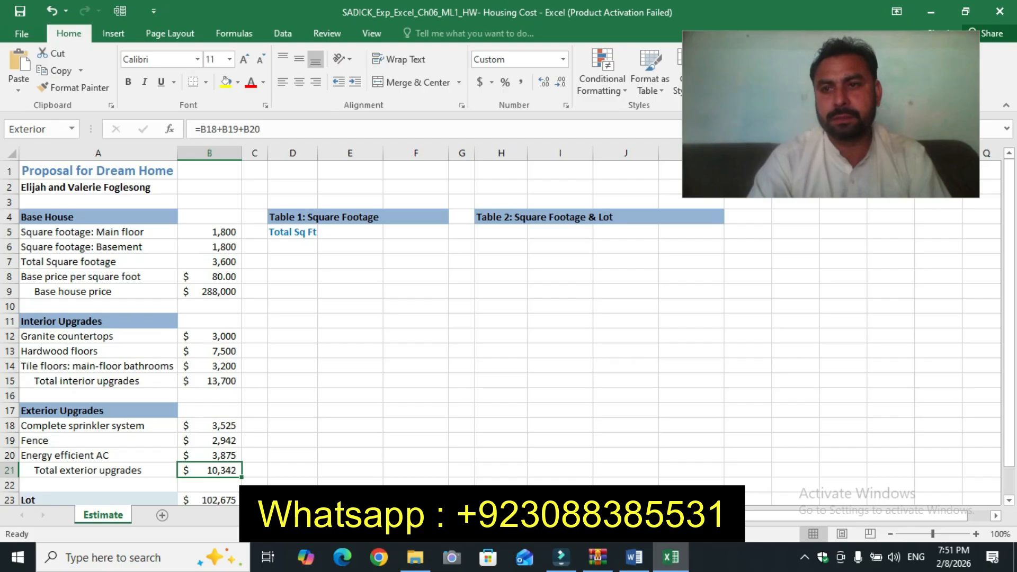
# Step: Assign the range name Lot to cell B23, using the name from the instructions
pyautogui.click(634, 558)
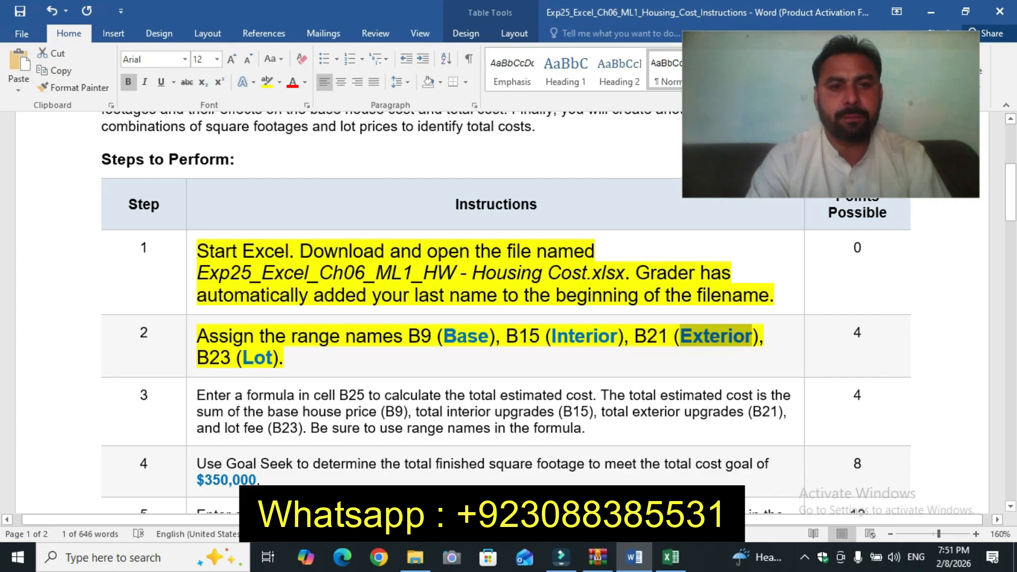
pyautogui.moveTo(243, 358); pyautogui.dragTo(273, 358)
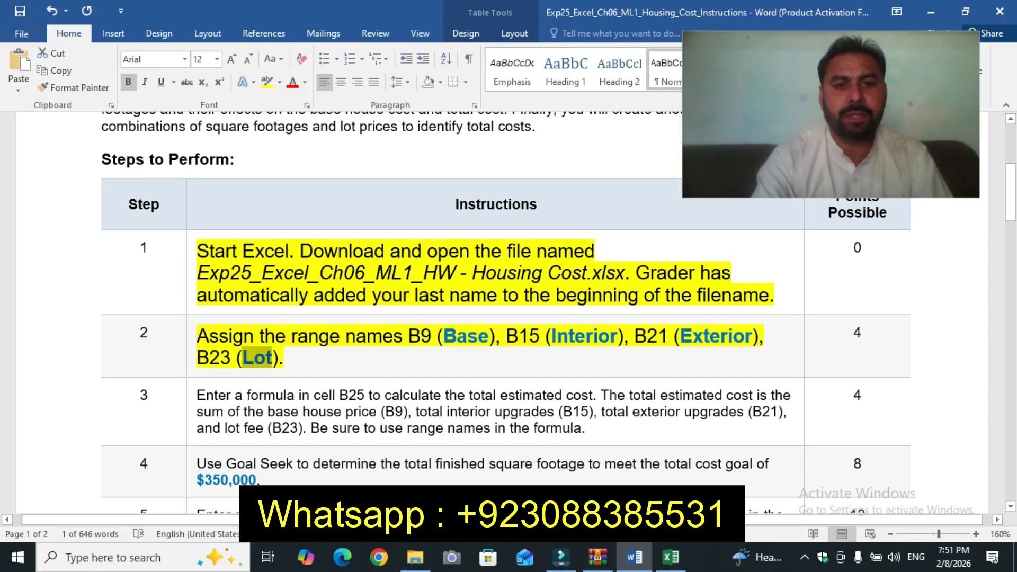
pyautogui.hotkey('alt', 'Tab')
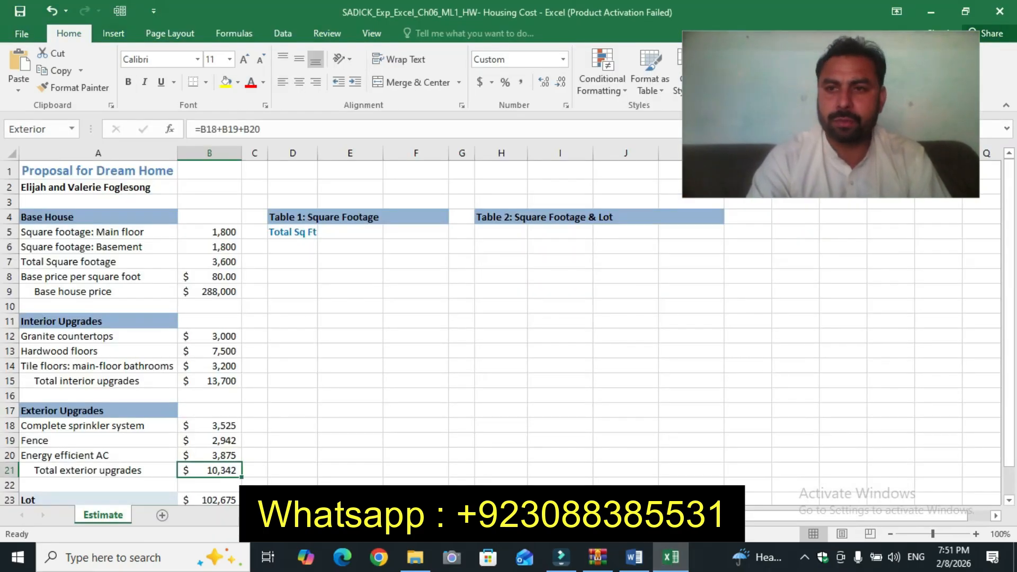
pyautogui.moveTo(1009, 264); pyautogui.dragTo(1010, 291)
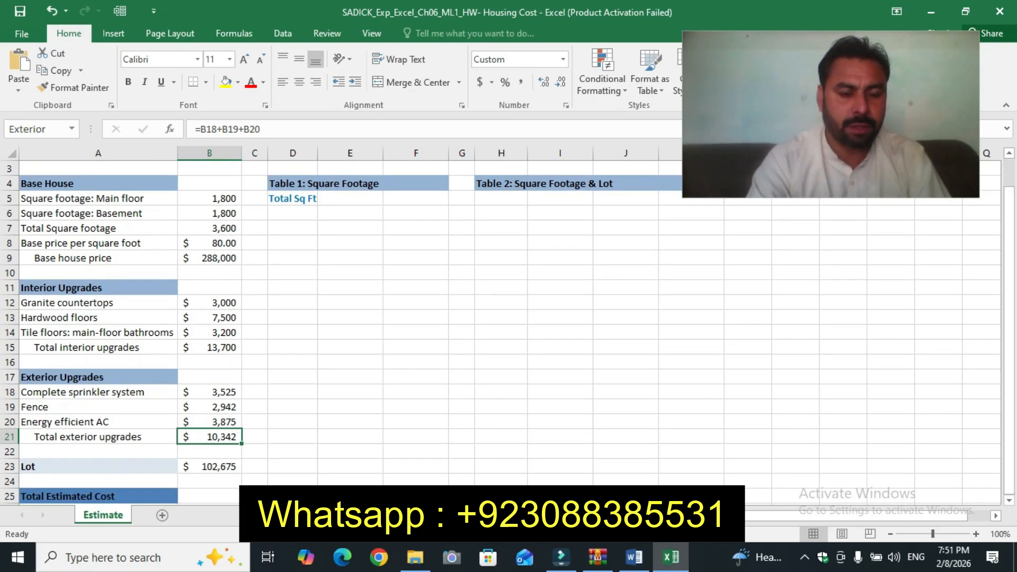
pyautogui.click(209, 467)
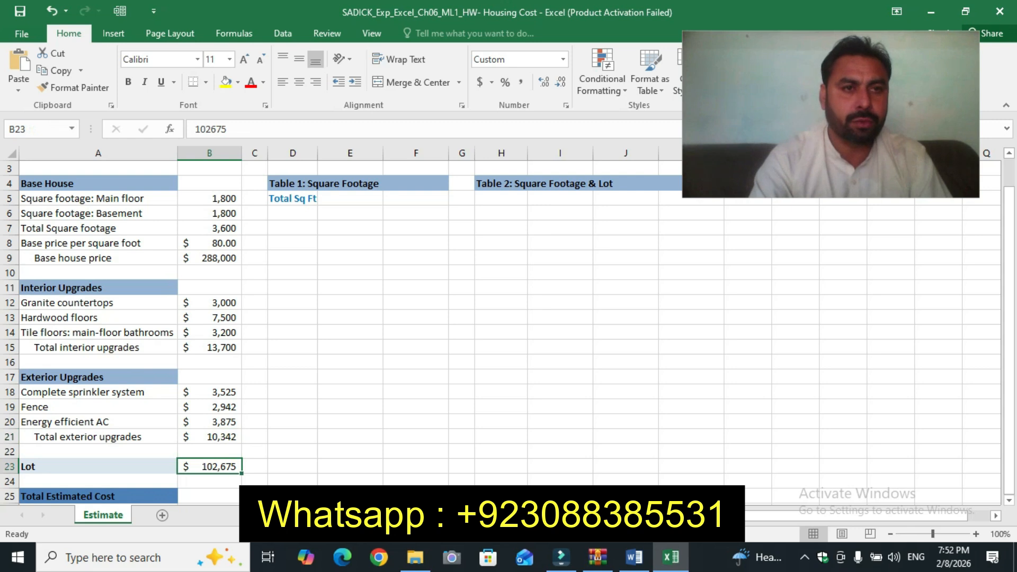
pyautogui.click(40, 129)
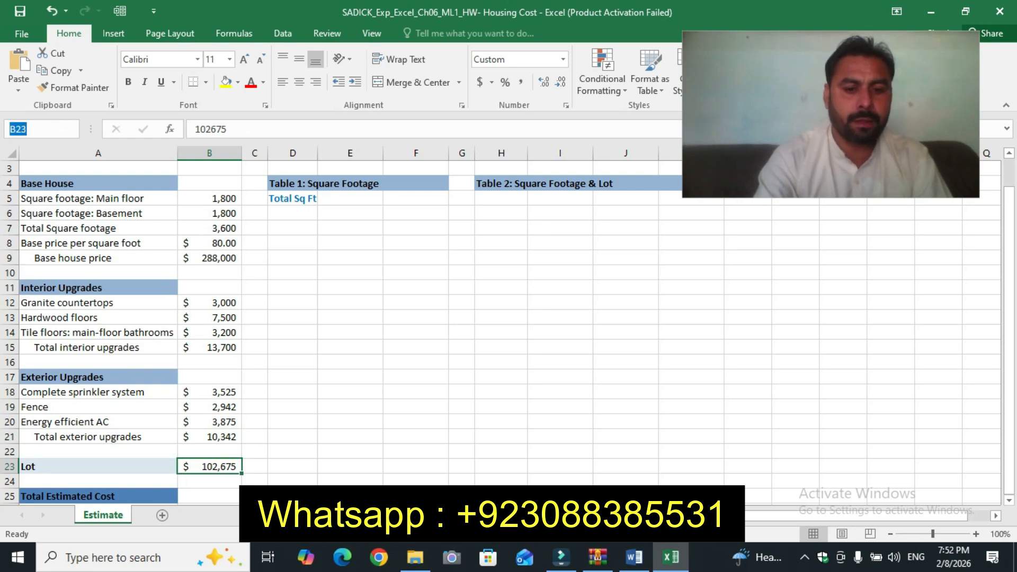
pyautogui.write('Lot')
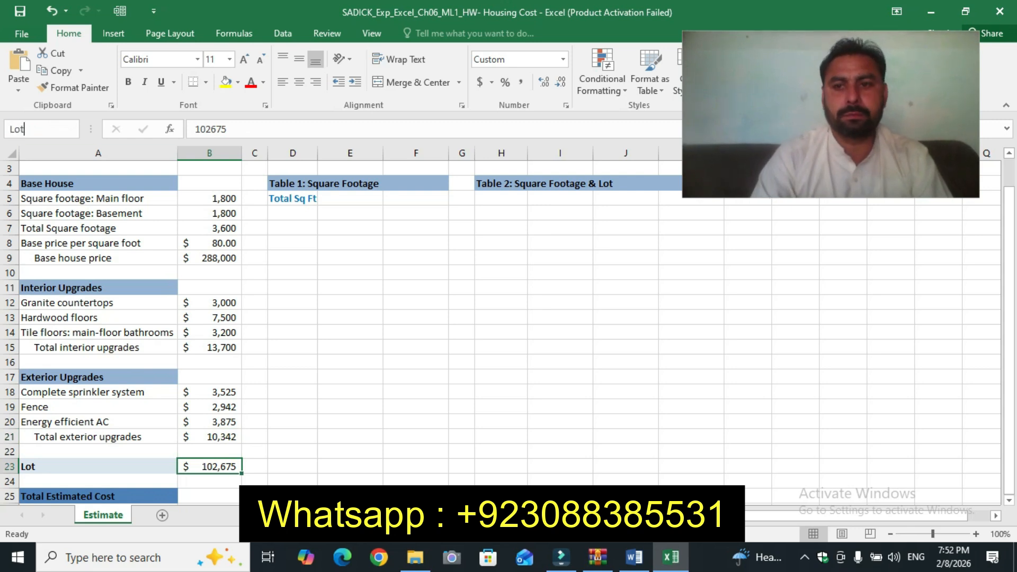
pyautogui.press('Return')
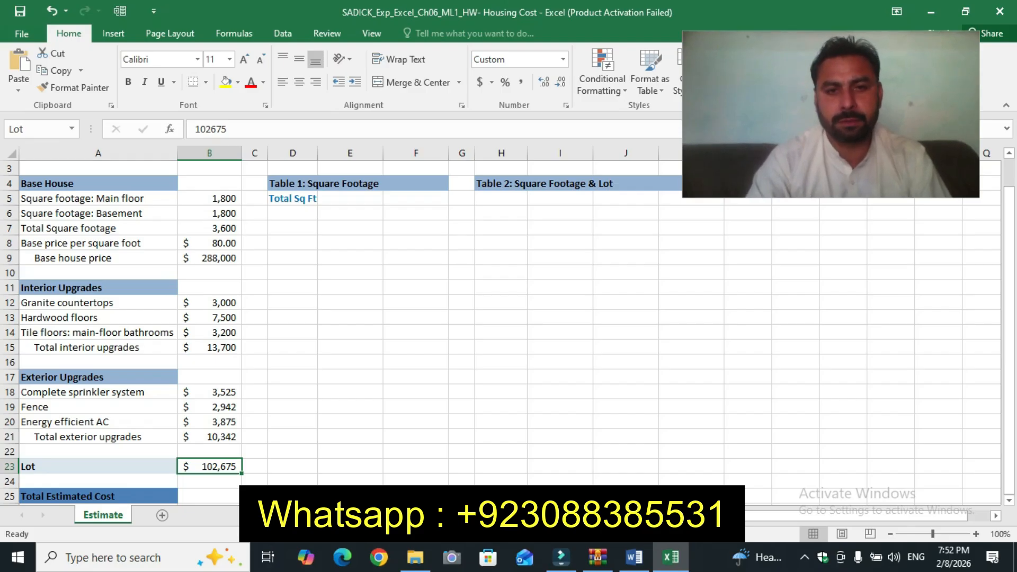
# Step: Enlarge the step 3 instruction text to 12 pt and highlight it in yellow
pyautogui.hotkey('alt', 'Tab')
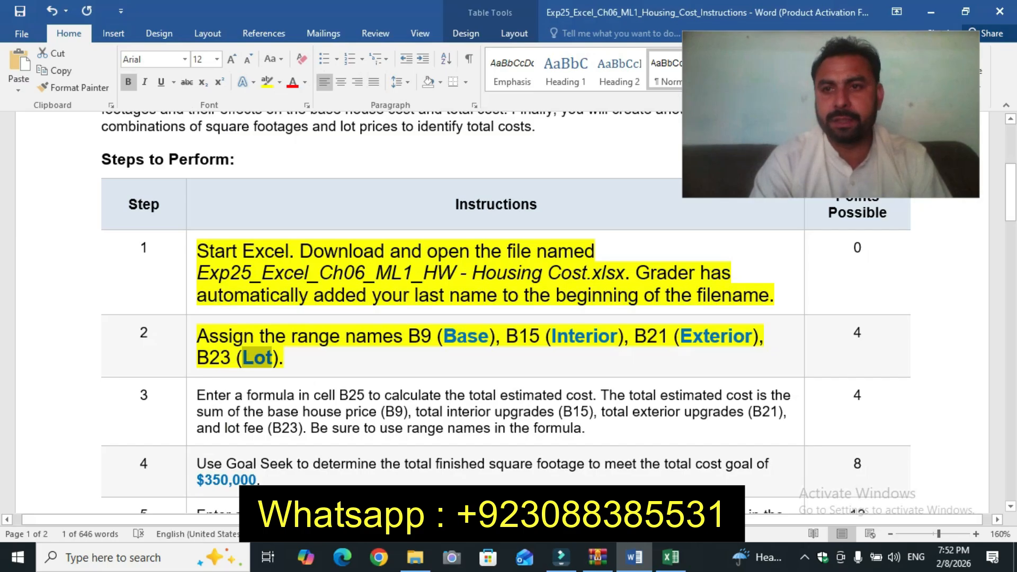
pyautogui.moveTo(1012, 180); pyautogui.dragTo(1011, 198)
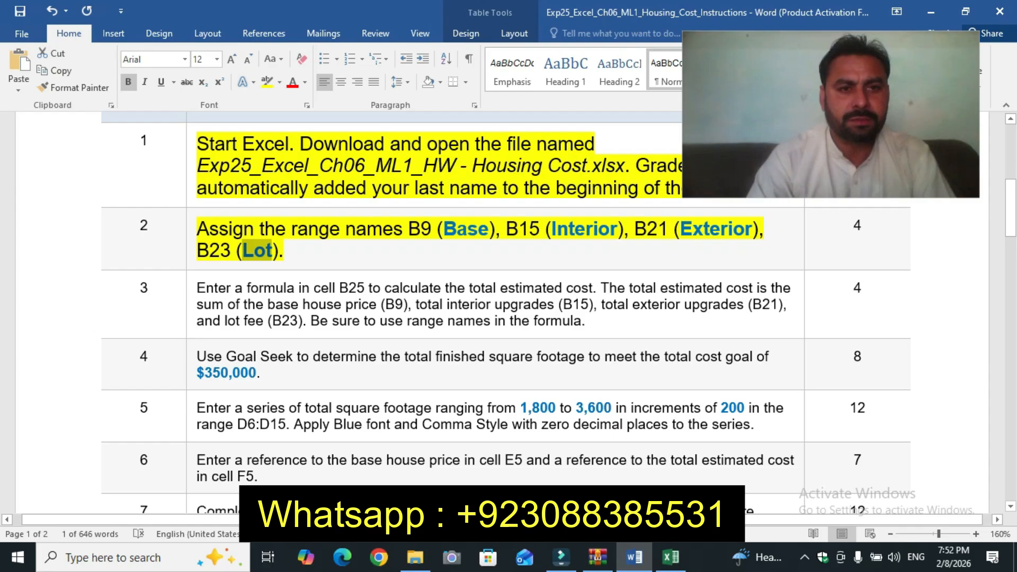
pyautogui.click(190, 298)
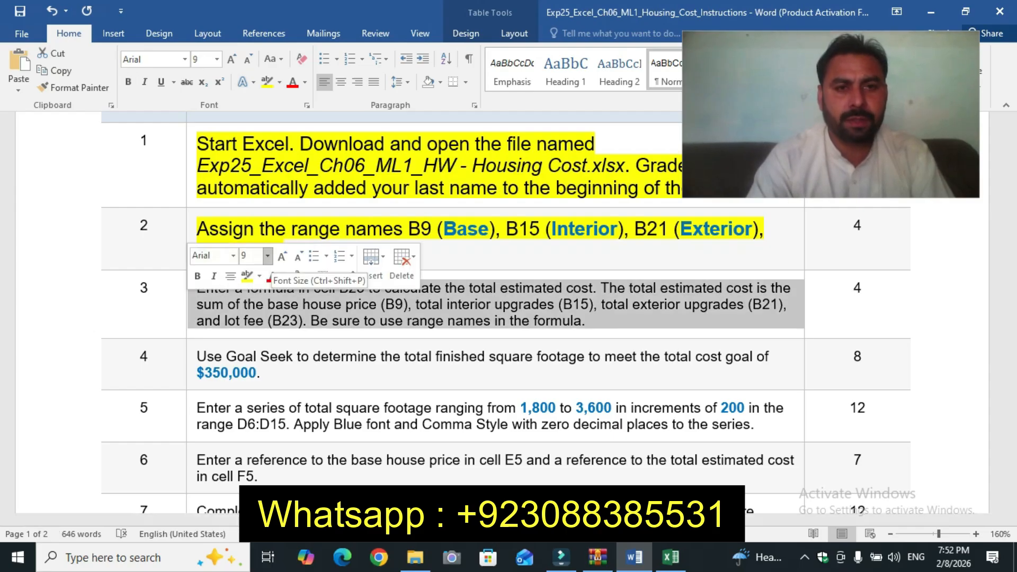
pyautogui.click(268, 256)
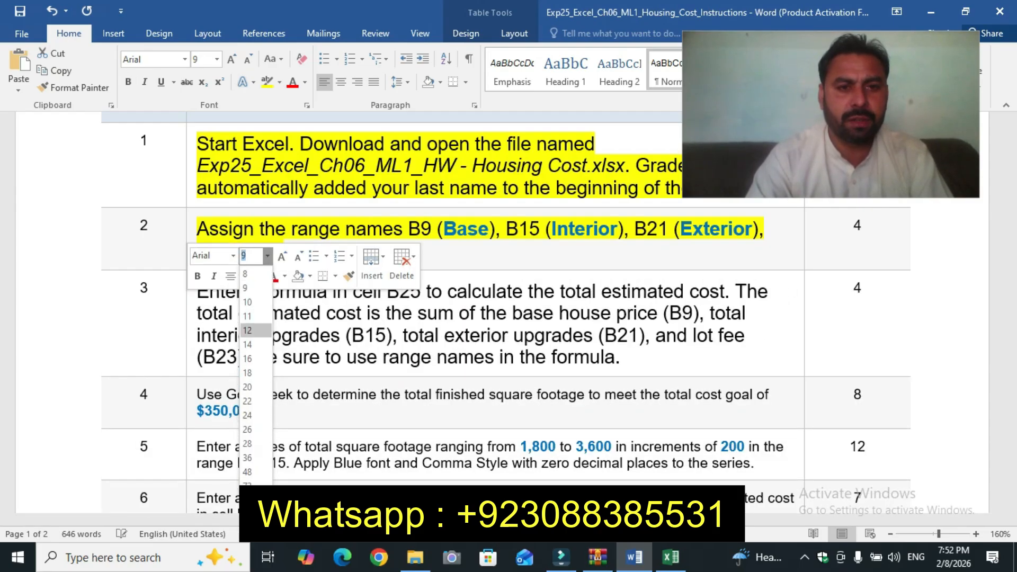
pyautogui.click(247, 330)
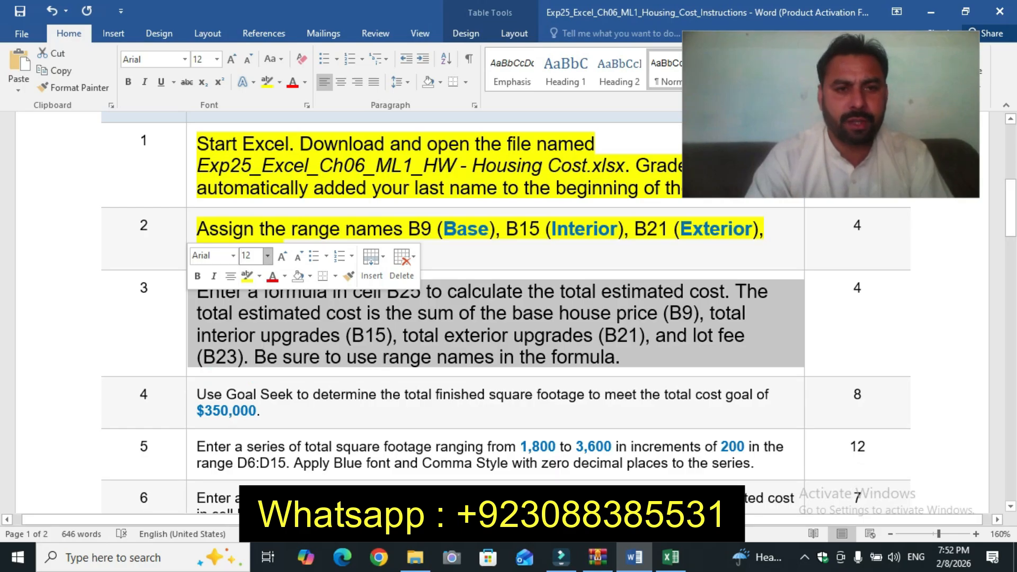
pyautogui.click(148, 288)
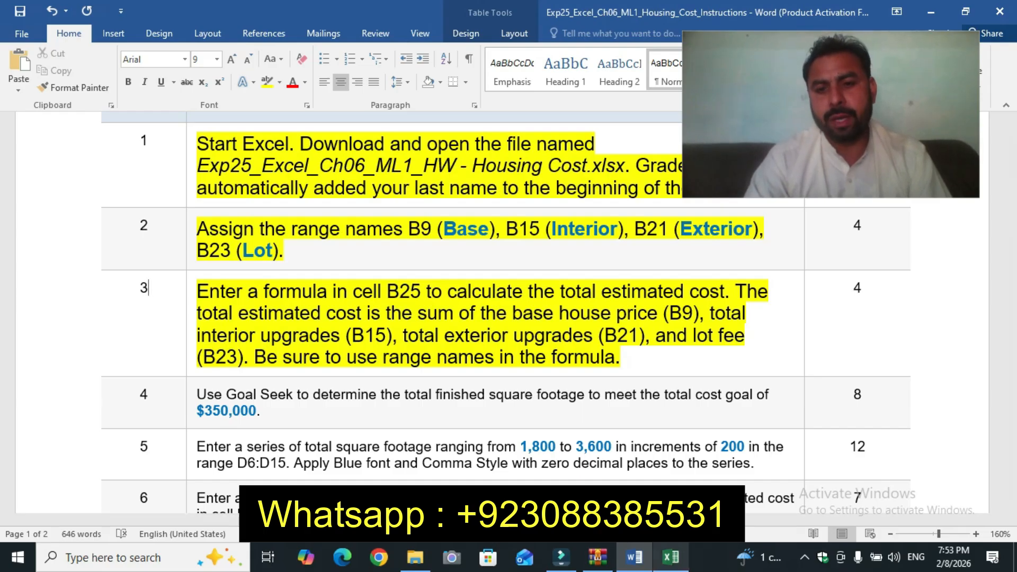
# Step: In cell B25, start the total cost formula with the range name Base followed by a plus
pyautogui.hotkey('alt', 'Tab')
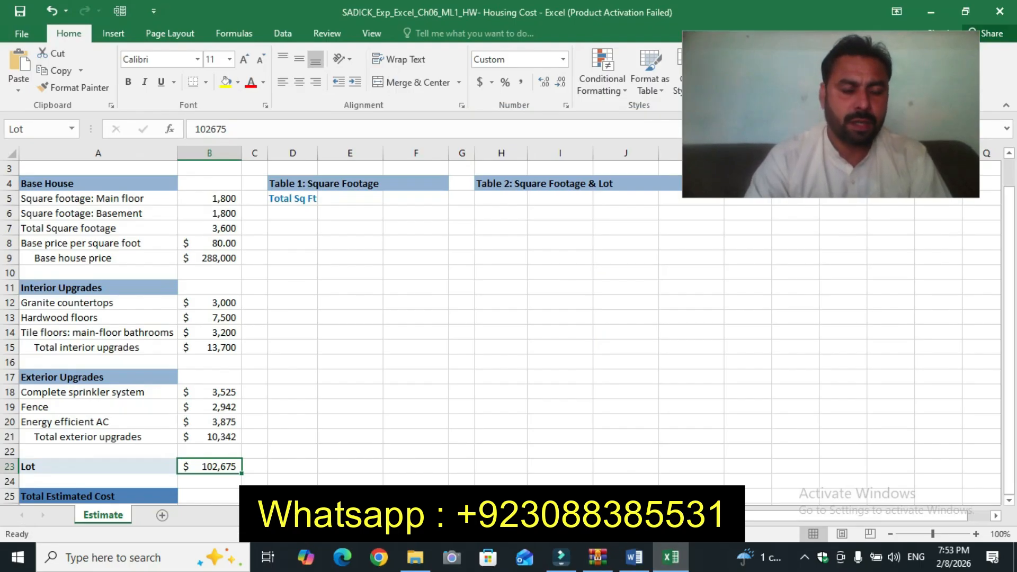
pyautogui.click(209, 497)
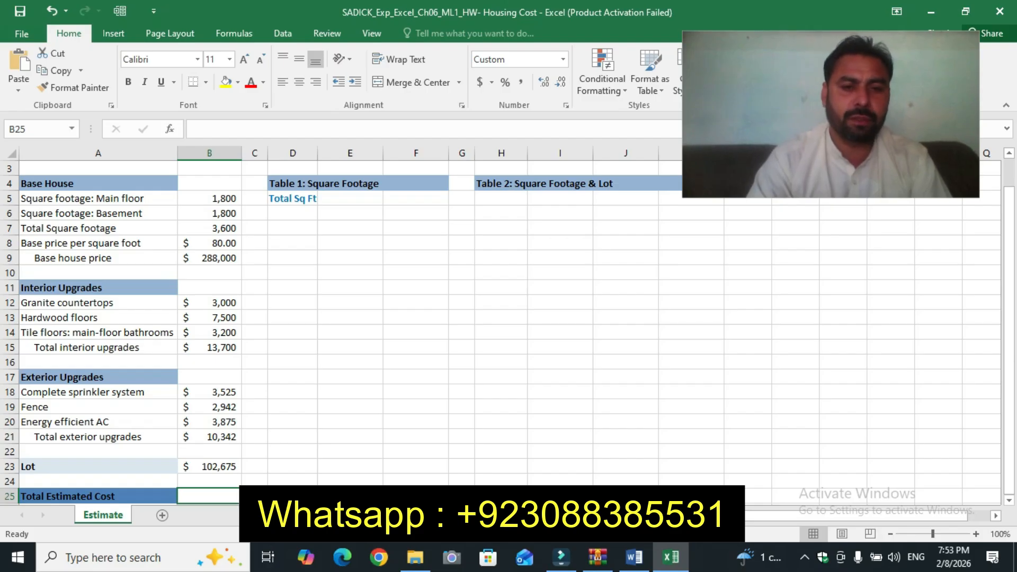
pyautogui.click(635, 557)
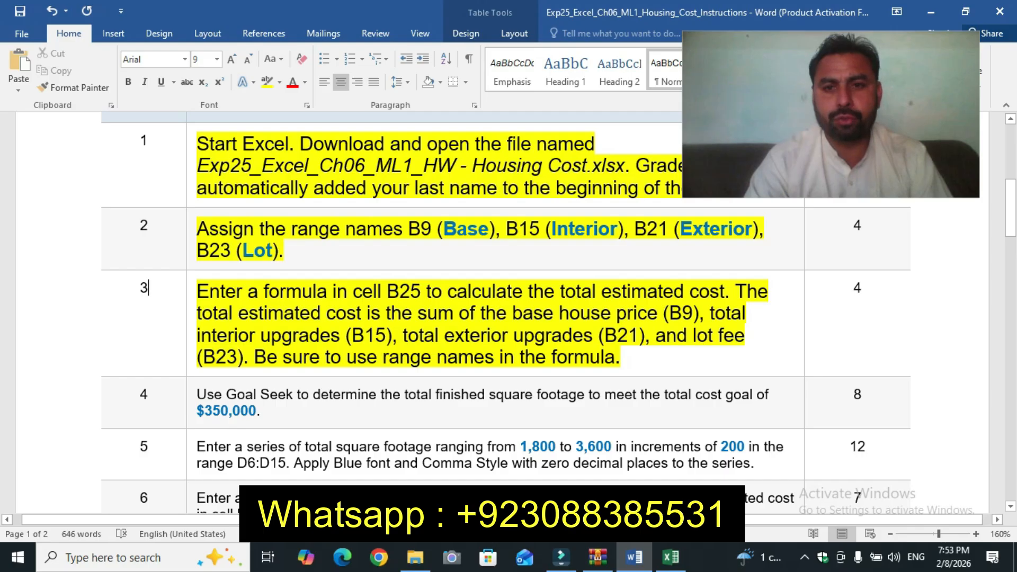
pyautogui.click(670, 557)
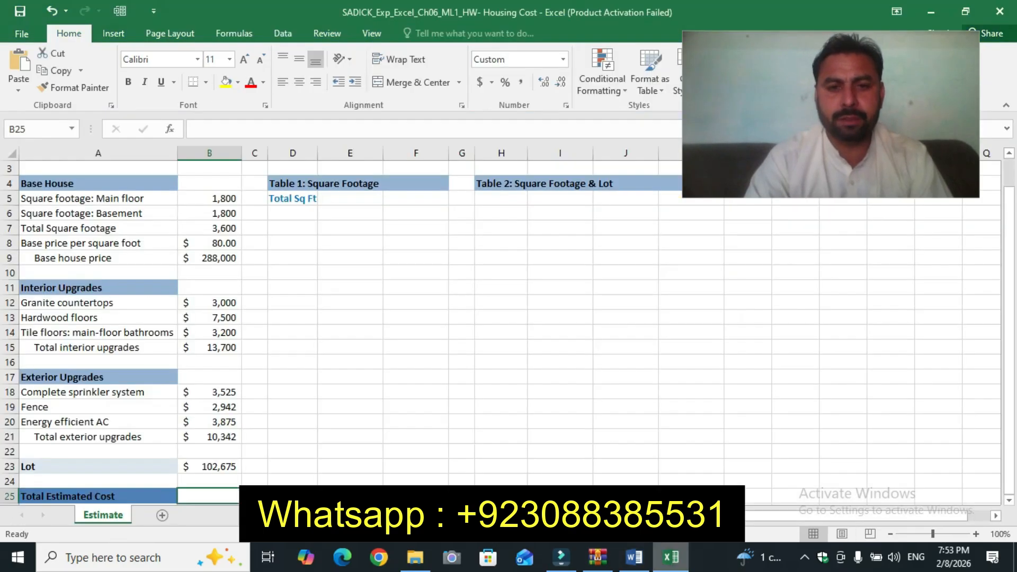
pyautogui.write('=')
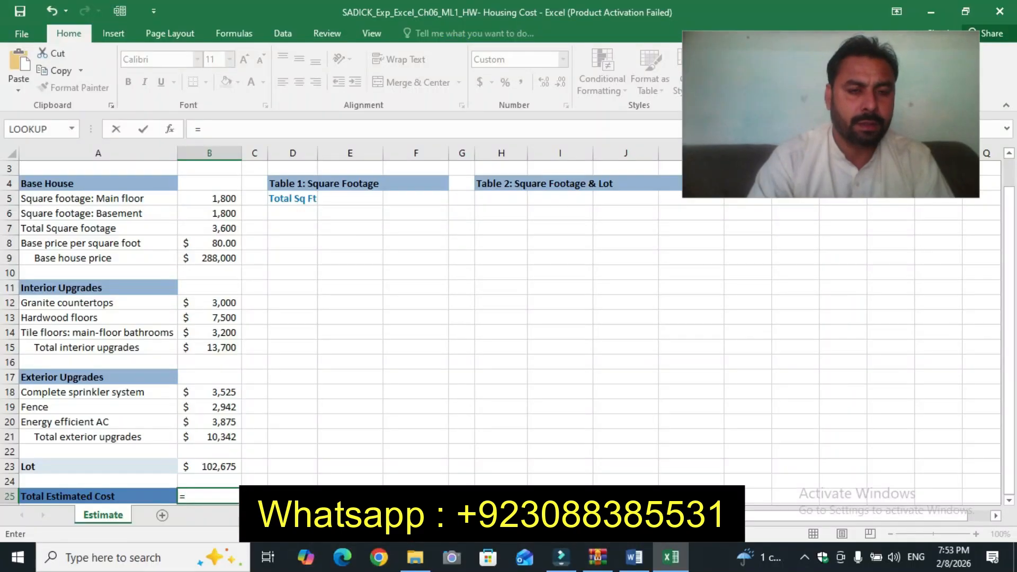
pyautogui.click(209, 258)
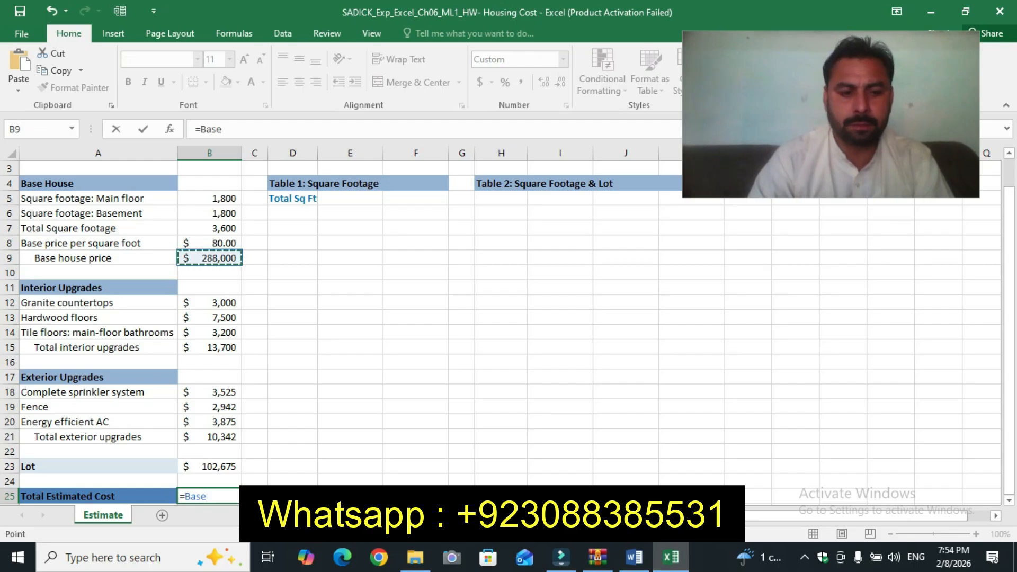
pyautogui.write('+')
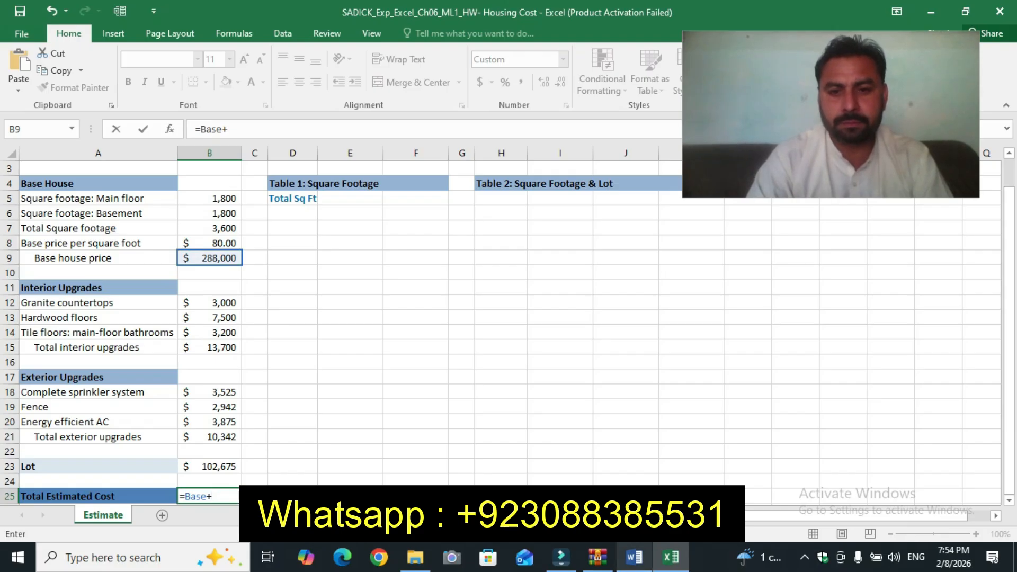
# Step: Extend the B25 formula by adding the Interior and Exterior range names
pyautogui.click(634, 558)
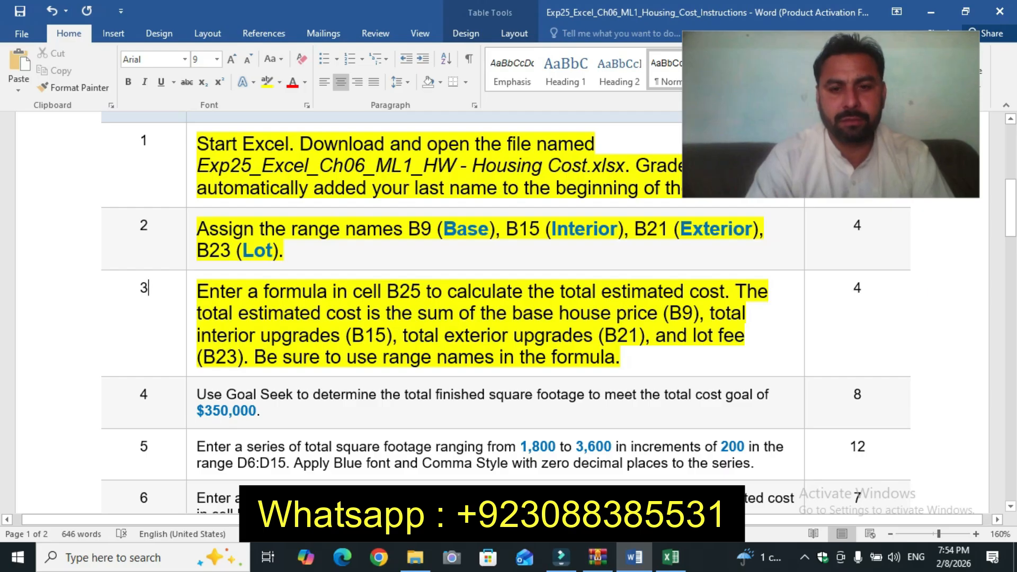
pyautogui.hotkey('alt', 'Tab')
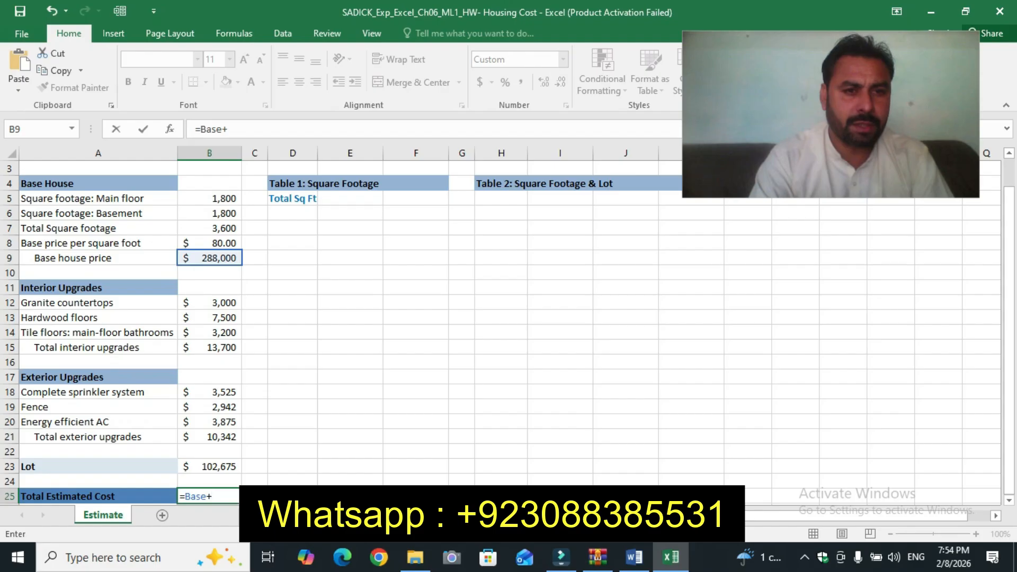
pyautogui.click(210, 348)
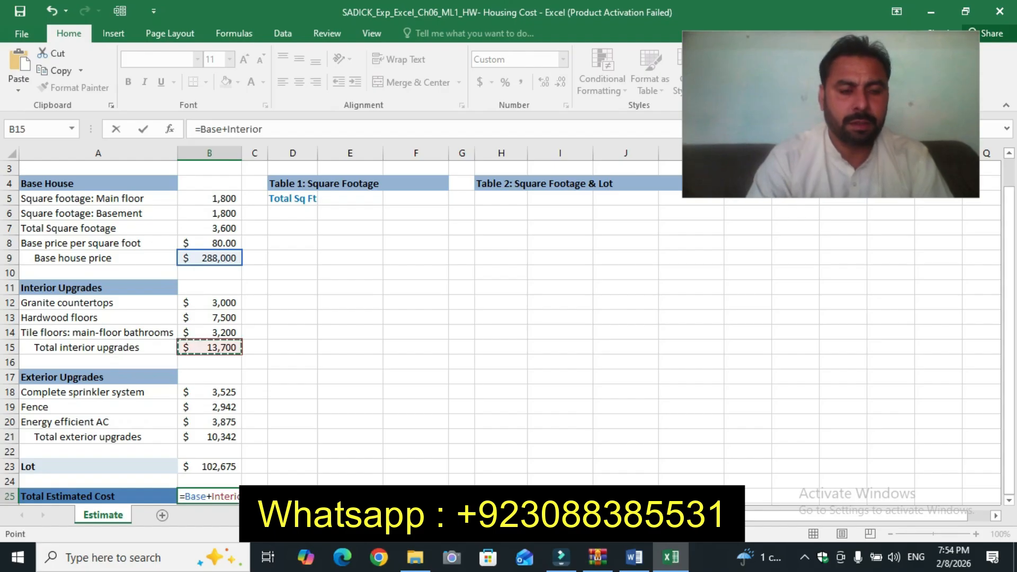
pyautogui.write('+')
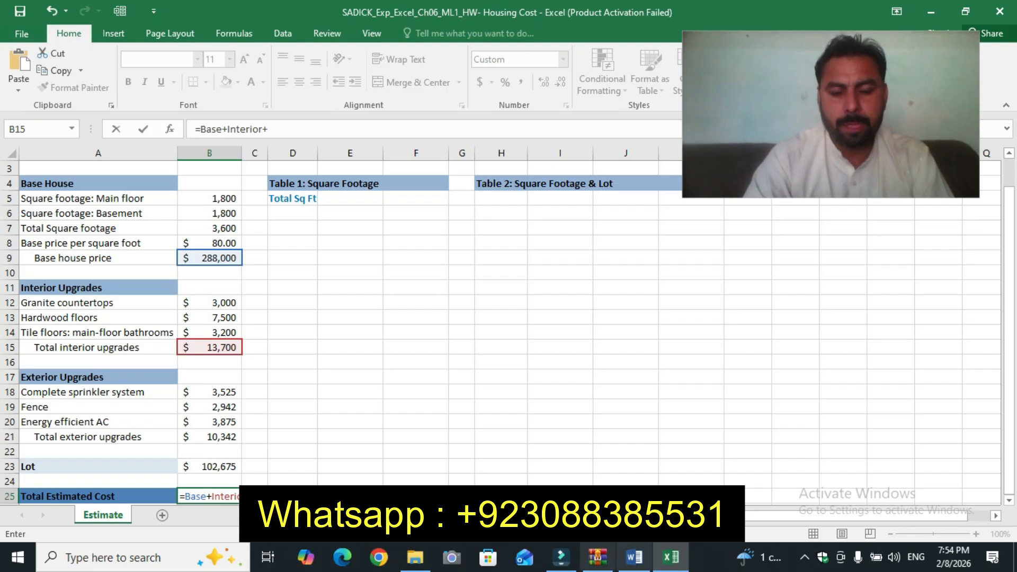
pyautogui.click(634, 558)
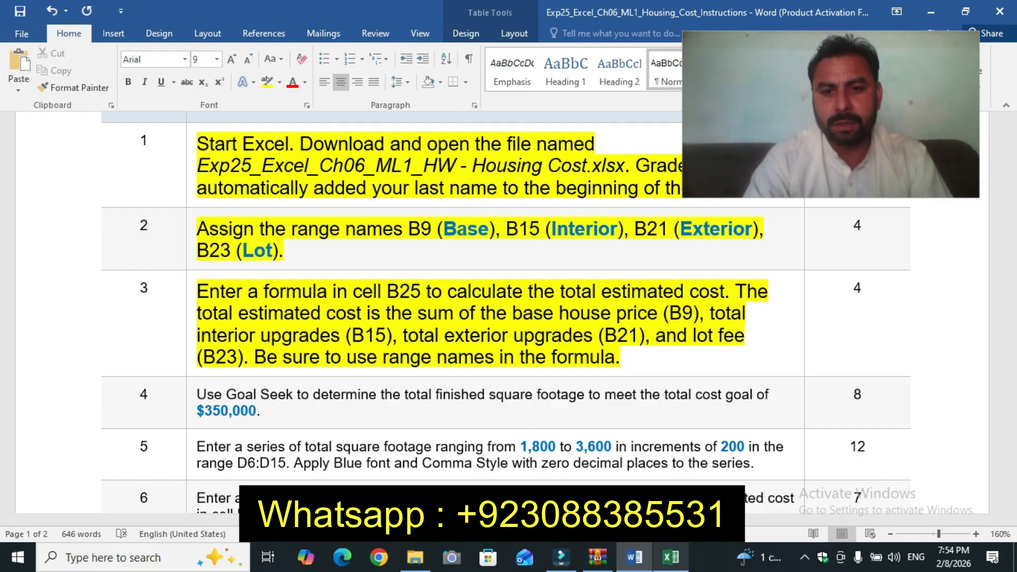
pyautogui.hotkey('alt', 'Tab')
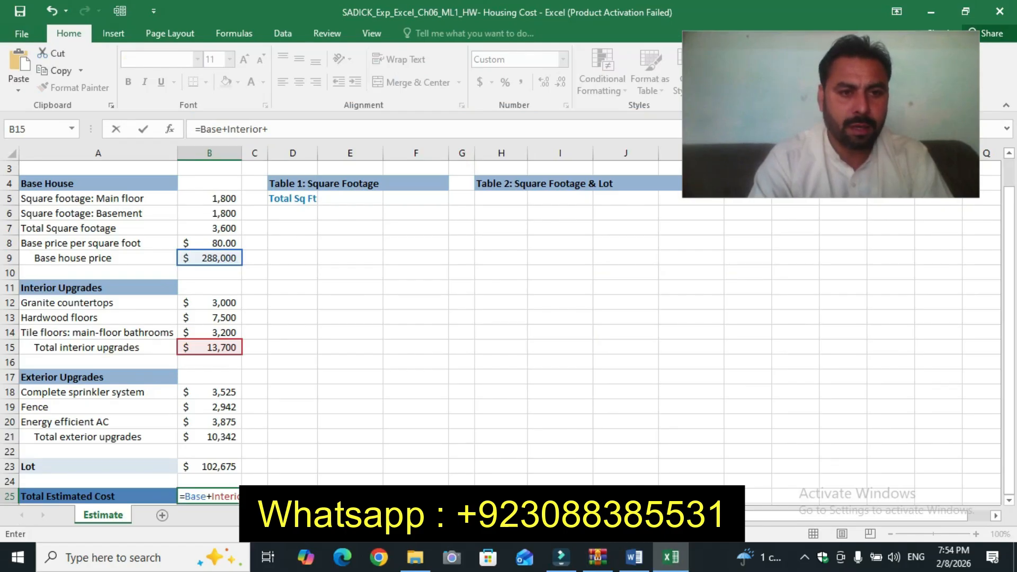
pyautogui.click(210, 438)
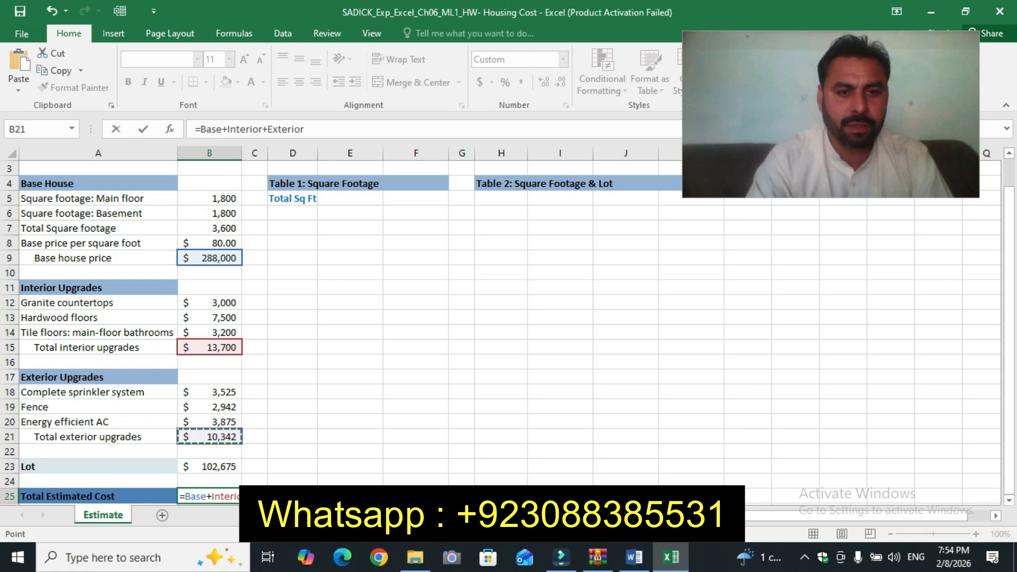
pyautogui.write('+')
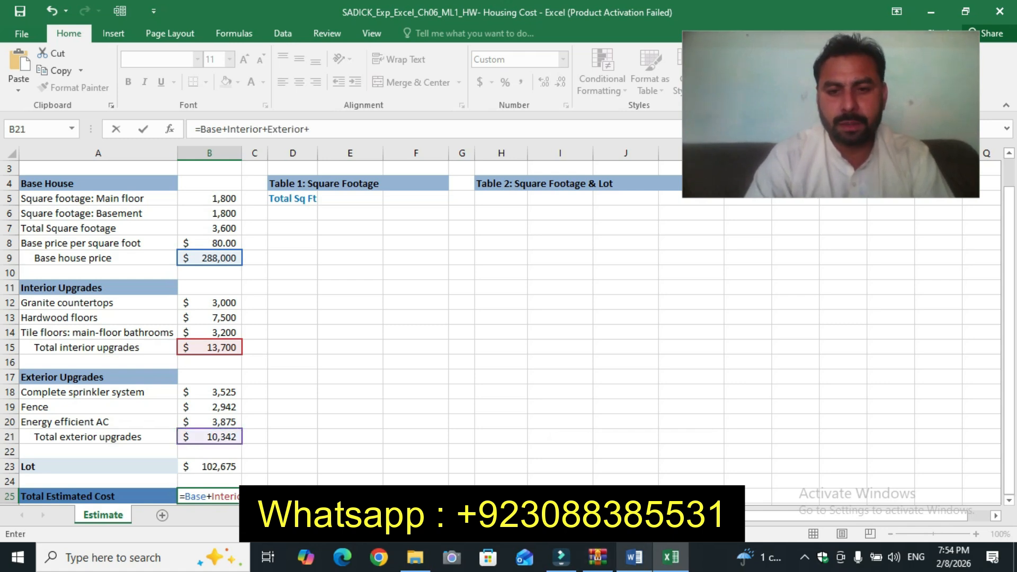
# Step: Add Lot to finish the formula =Base+Interior+Exterior+Lot in B25 and enter it
pyautogui.click(635, 558)
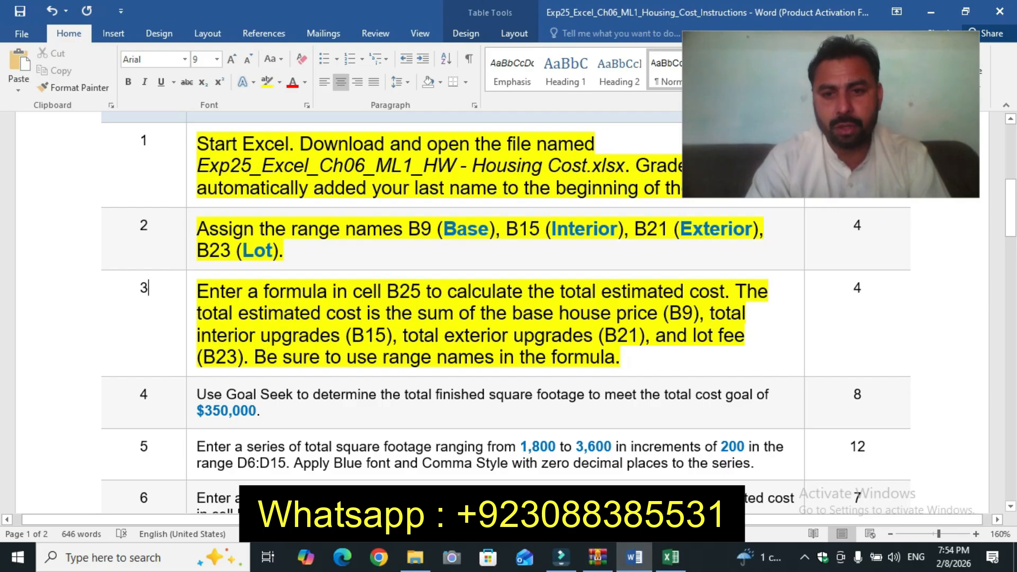
pyautogui.hotkey('alt', 'Tab')
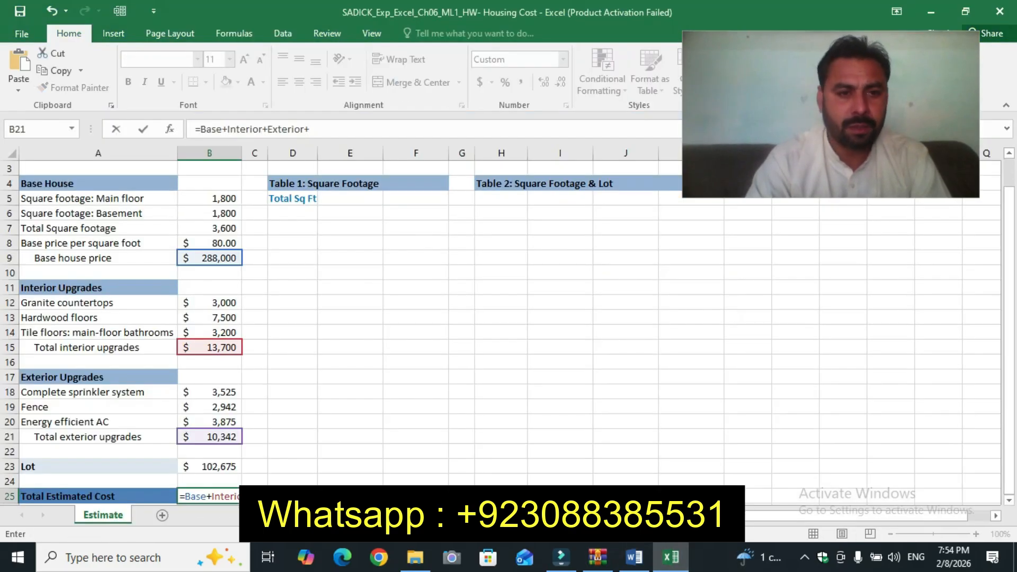
pyautogui.click(210, 466)
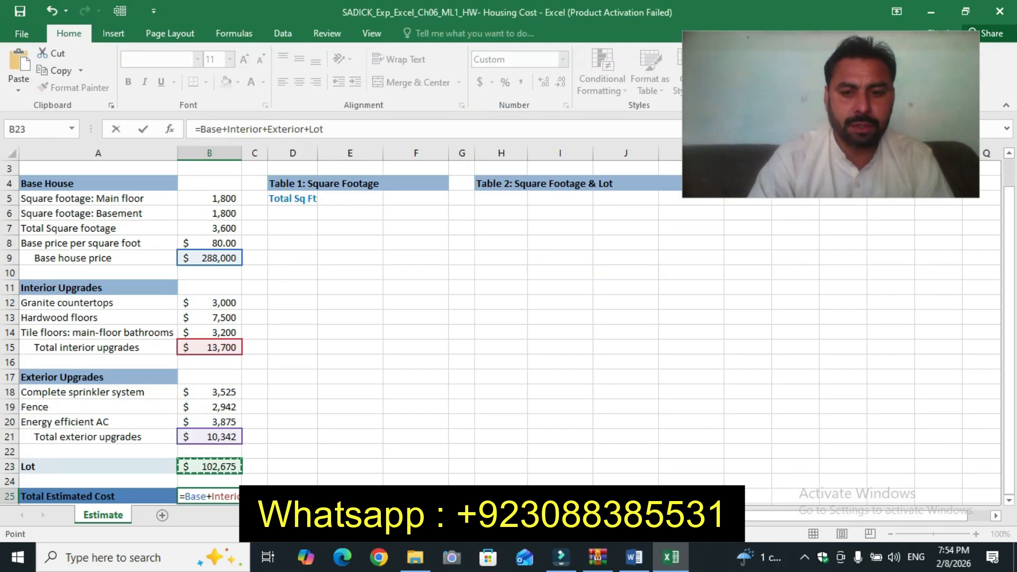
pyautogui.press('Return')
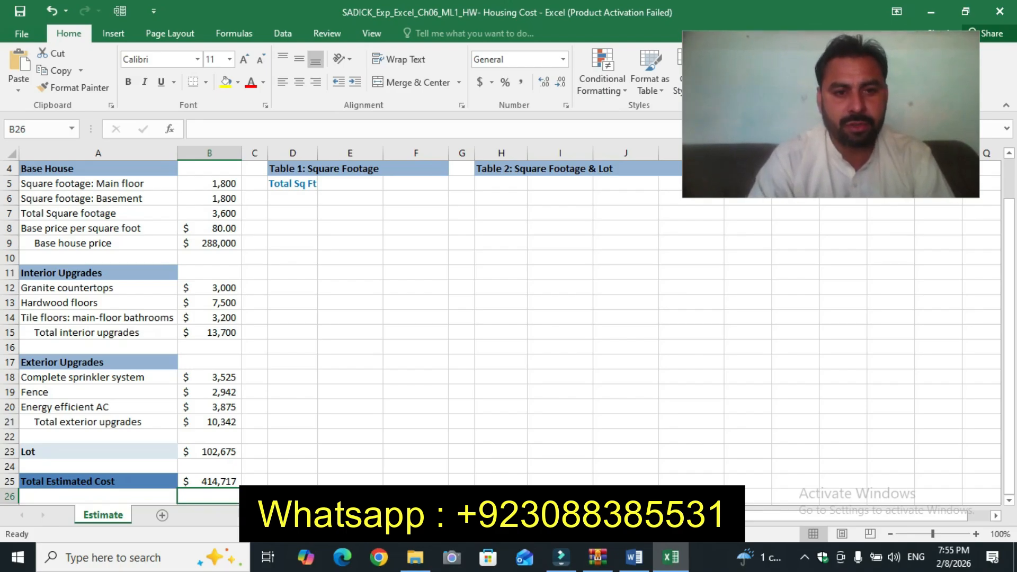
pyautogui.click(210, 482)
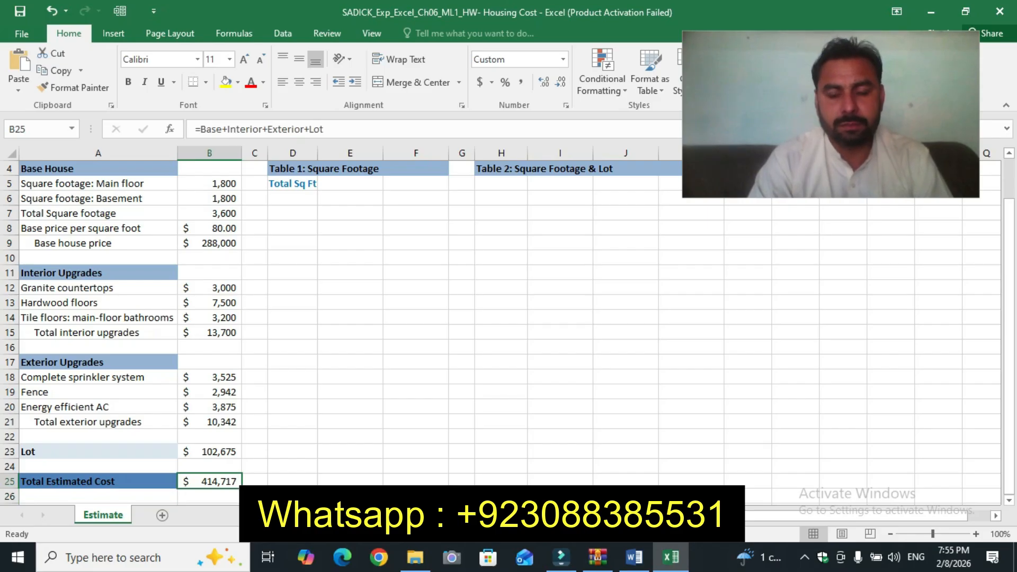
pyautogui.click(635, 557)
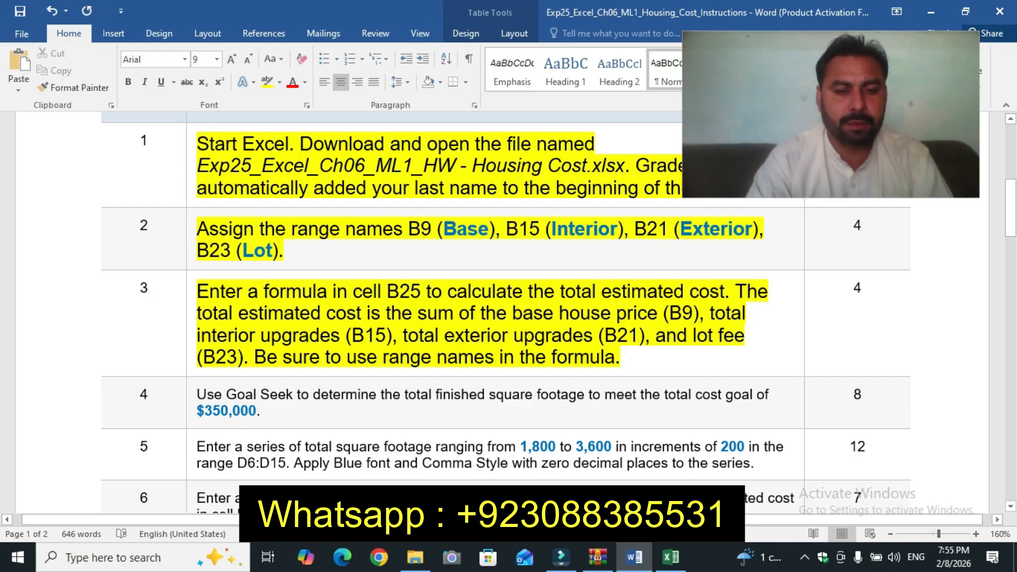
# Step: Enlarge the step 4 instruction text to 12 pt and highlight it in yellow
pyautogui.click(191, 399)
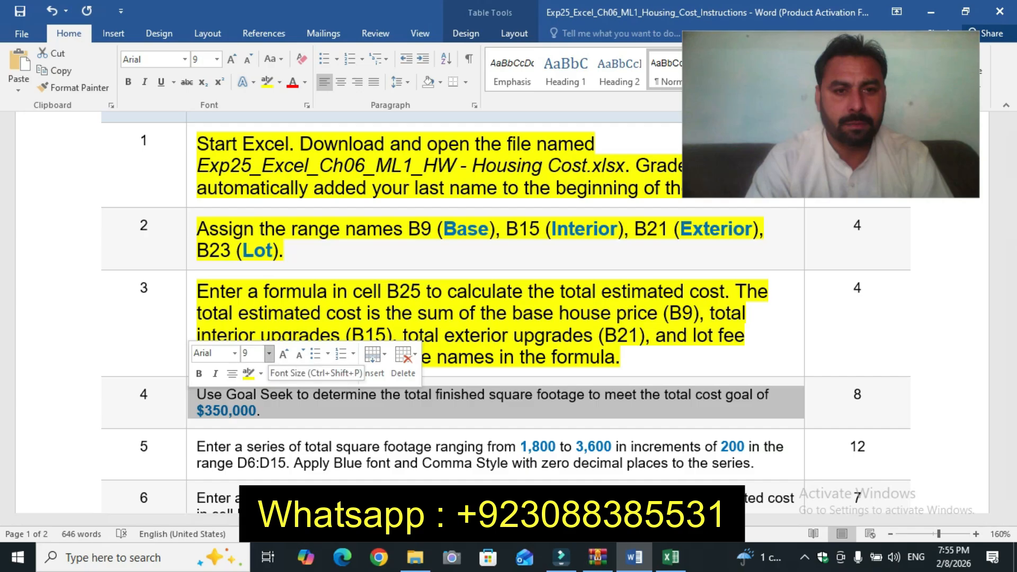
pyautogui.click(269, 353)
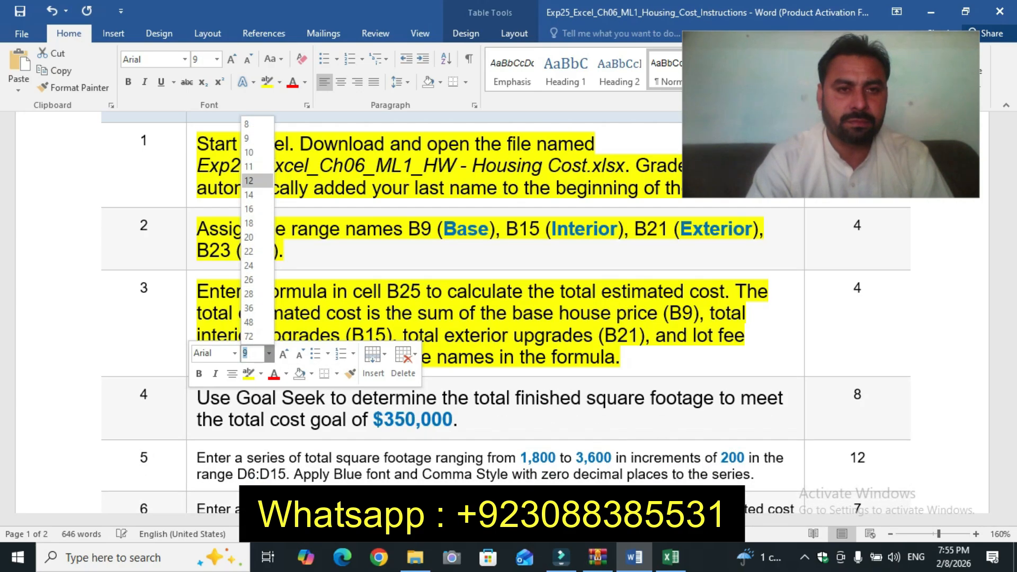
pyautogui.click(249, 180)
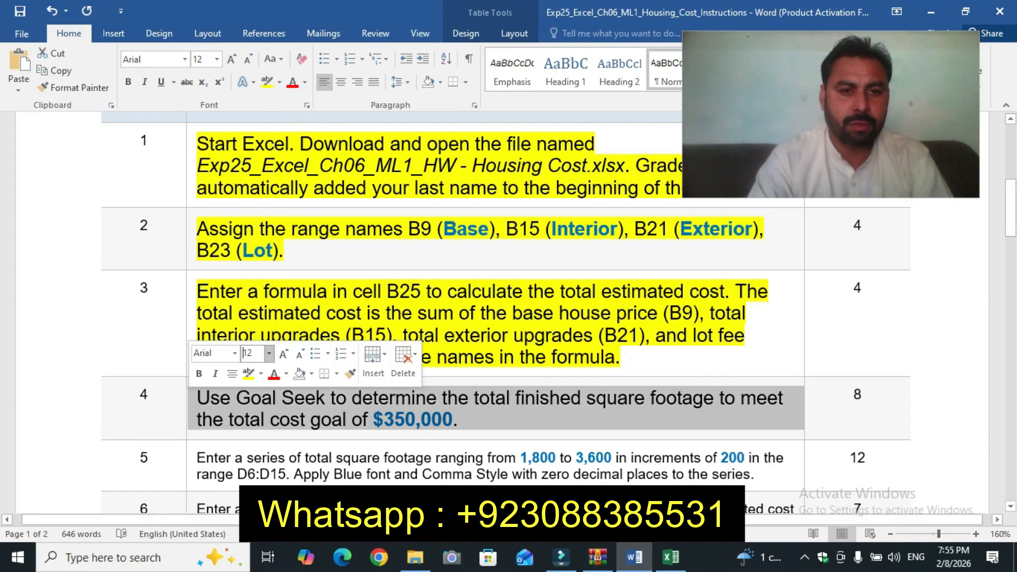
pyautogui.click(248, 374)
pyautogui.click(140, 288)
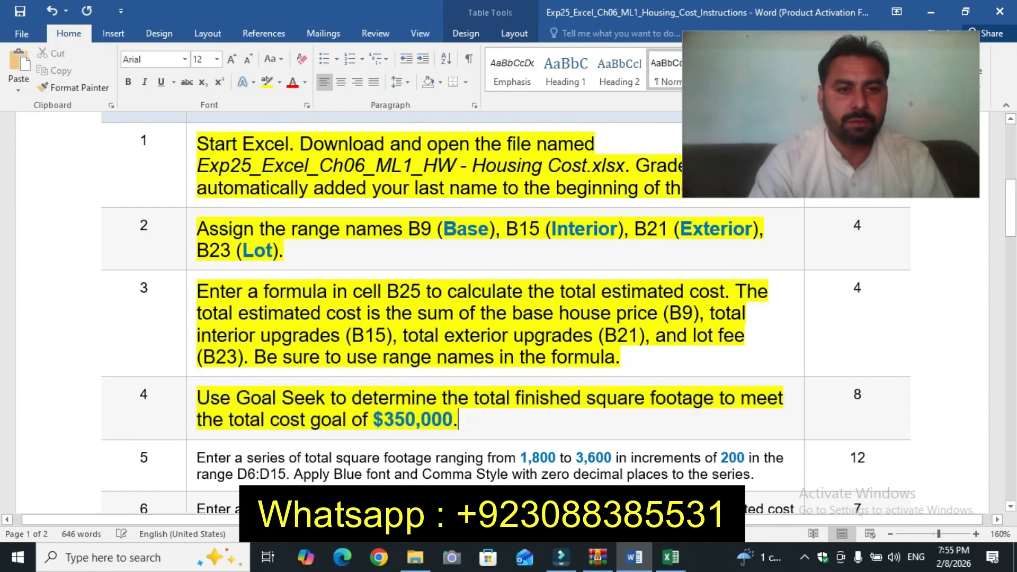
# Step: Switch to the workbook and open Goal Seek with B25 as the set cell
pyautogui.moveTo(1011, 207); pyautogui.dragTo(1011, 230)
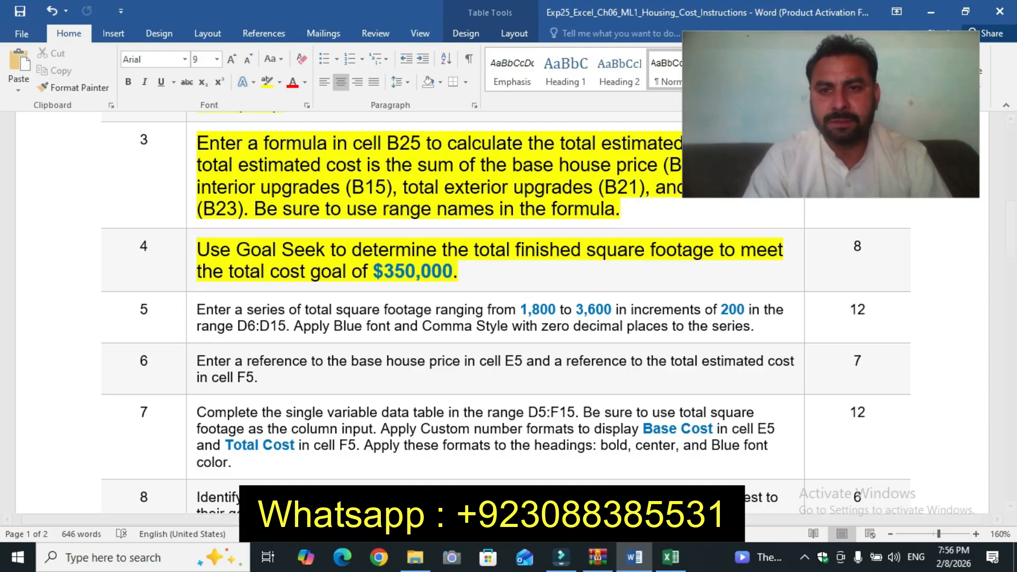
pyautogui.click(670, 557)
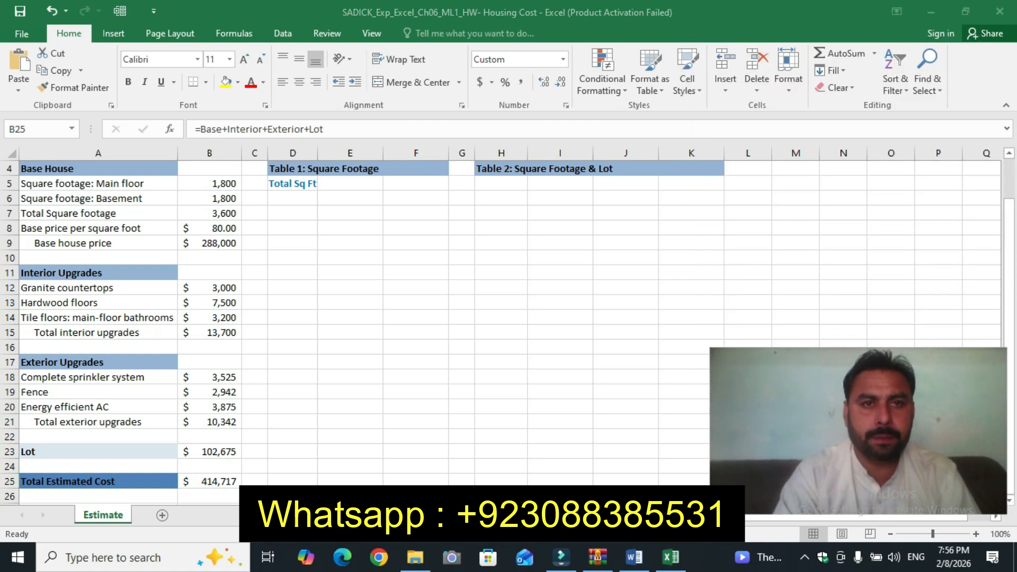
pyautogui.click(283, 33)
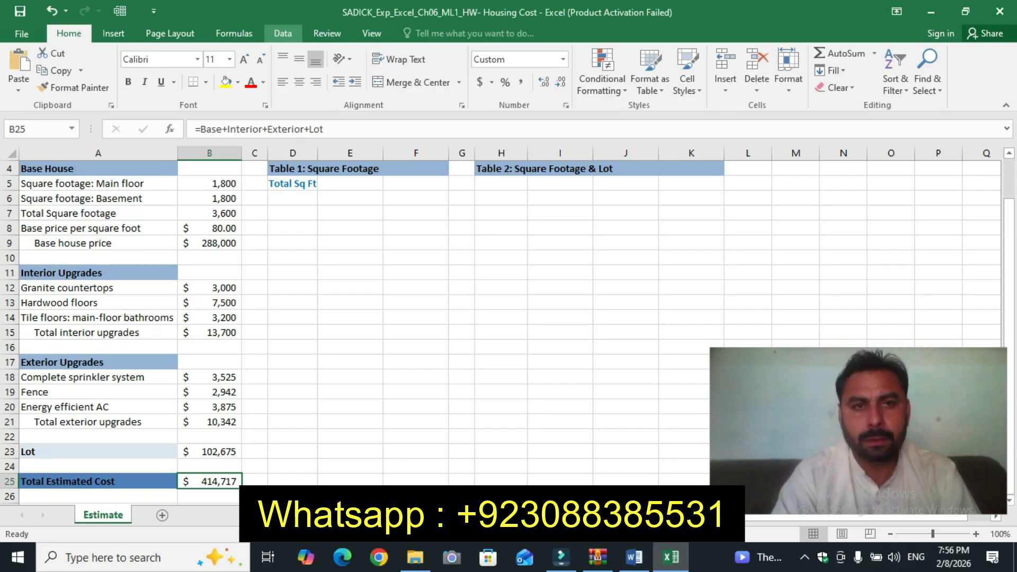
pyautogui.click(283, 34)
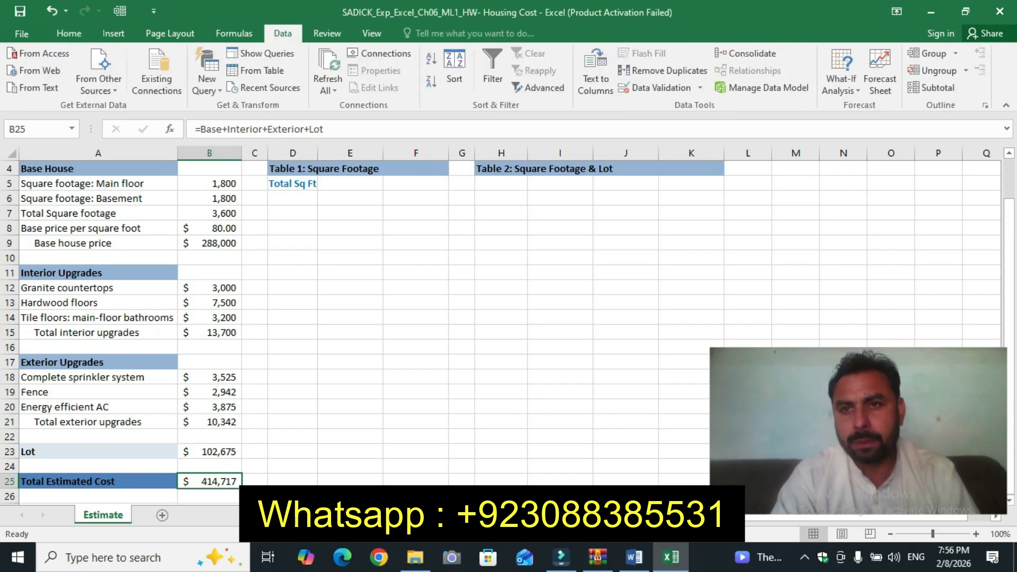
pyautogui.click(842, 85)
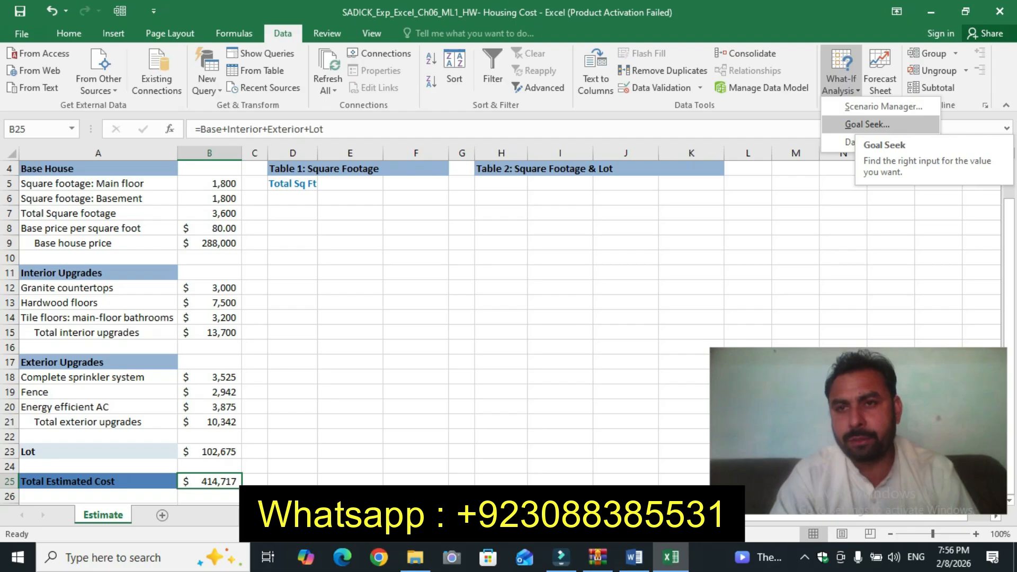
pyautogui.click(867, 124)
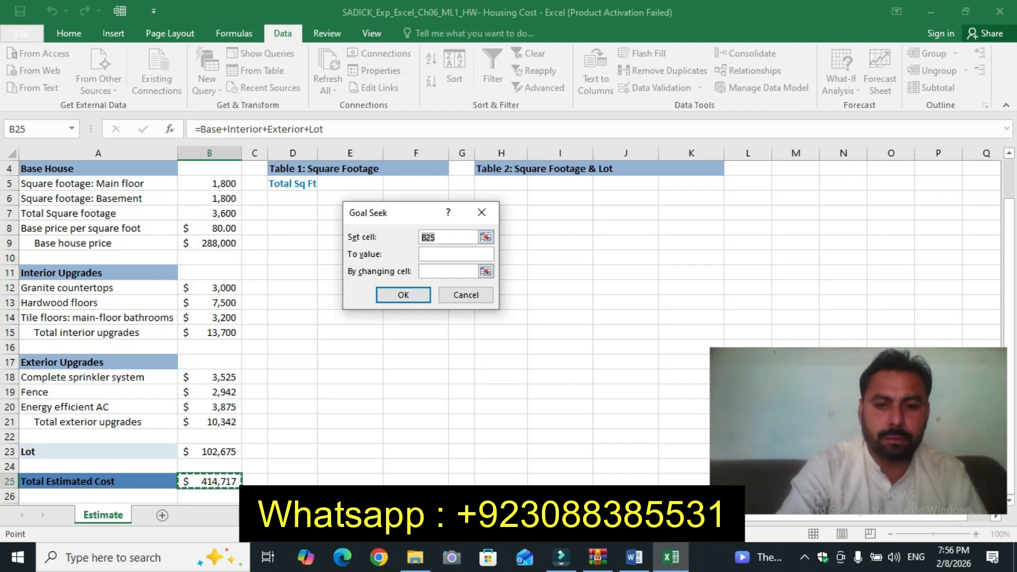
pyautogui.hotkey('alt', 'Tab')
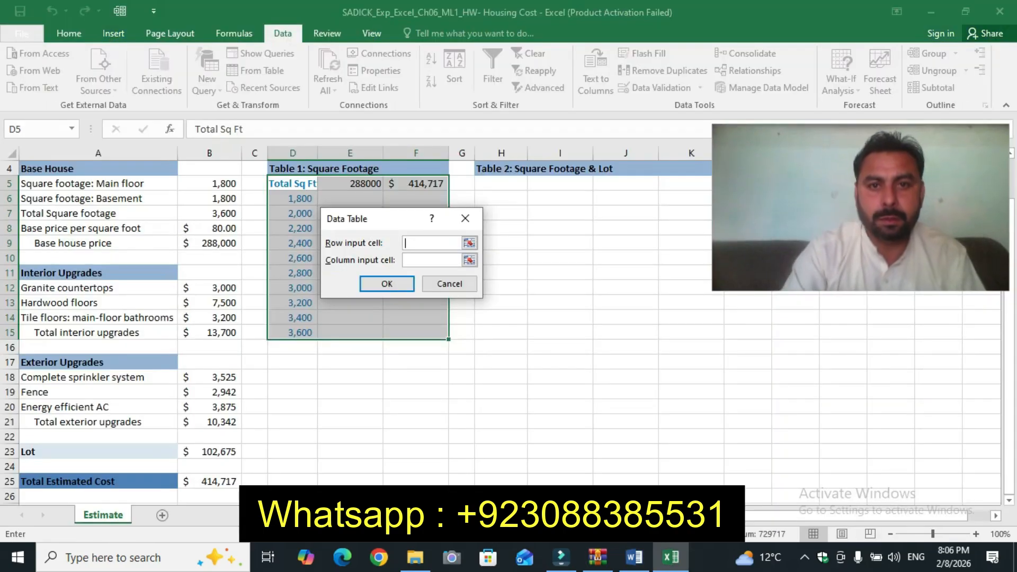
# Step: Complete the data table in D5:F15 using B7 as the column input cell
pyautogui.hotkey('alt', 'Tab')
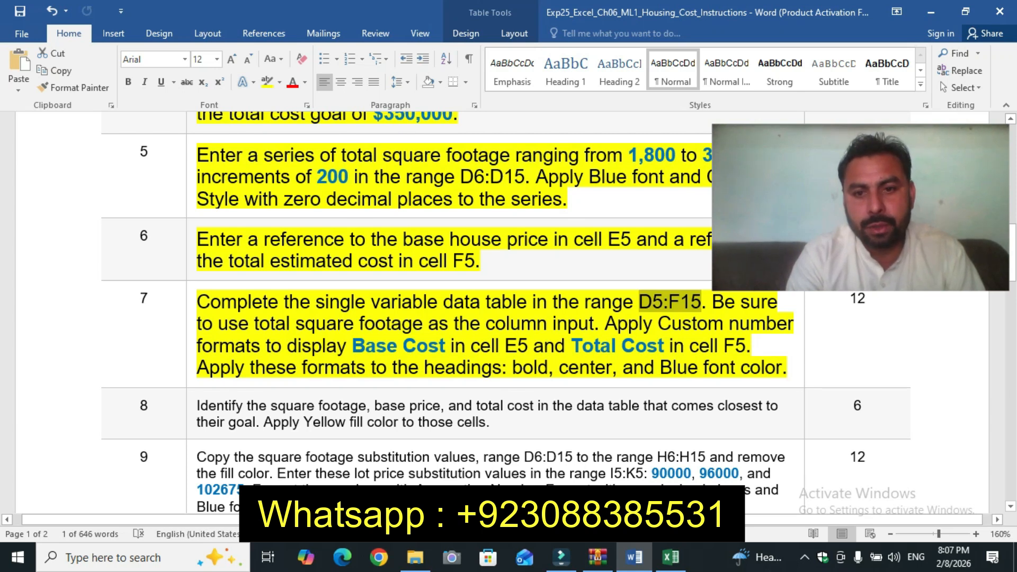
pyautogui.hotkey('alt', 'Tab')
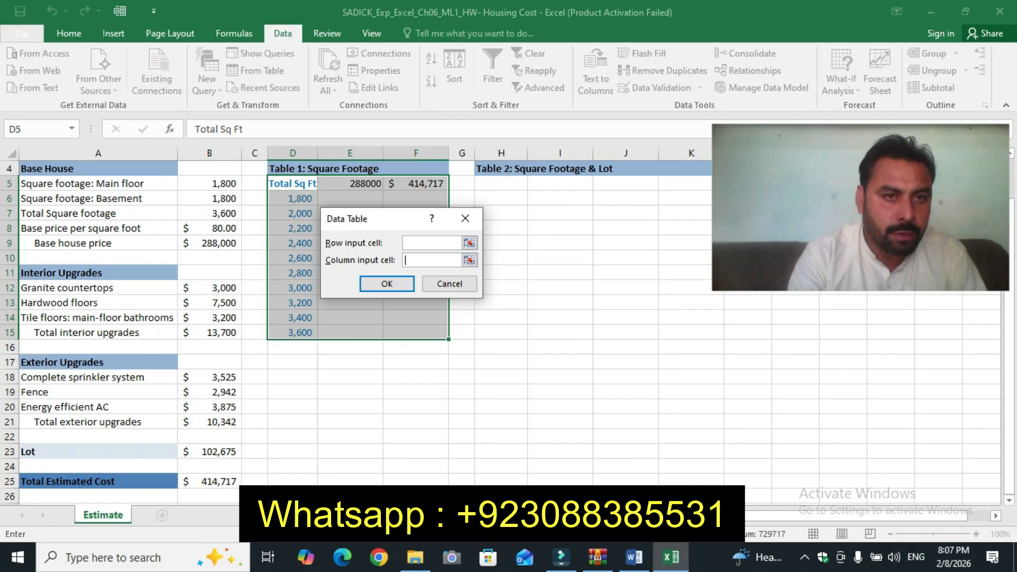
pyautogui.click(209, 214)
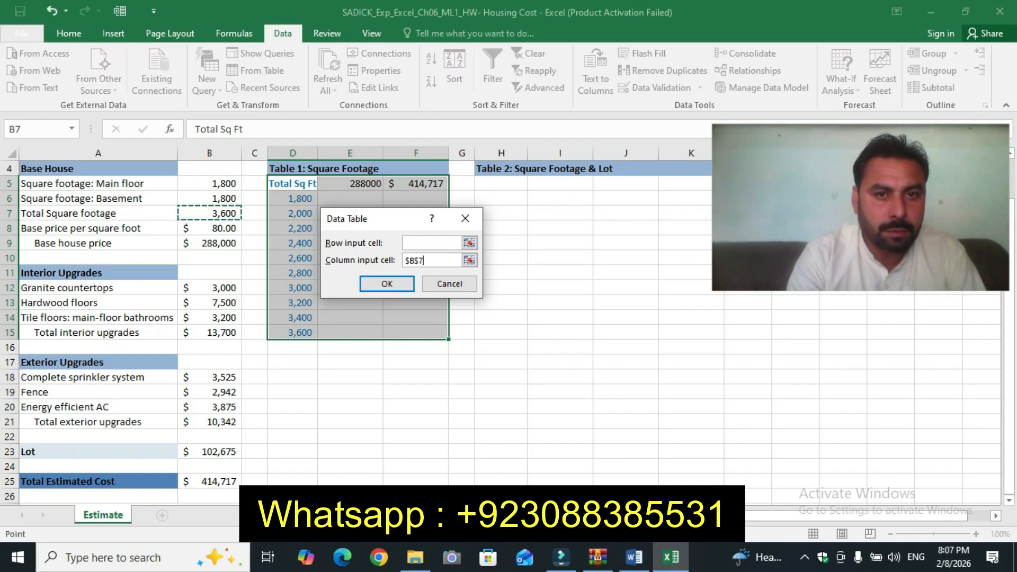
pyautogui.click(387, 283)
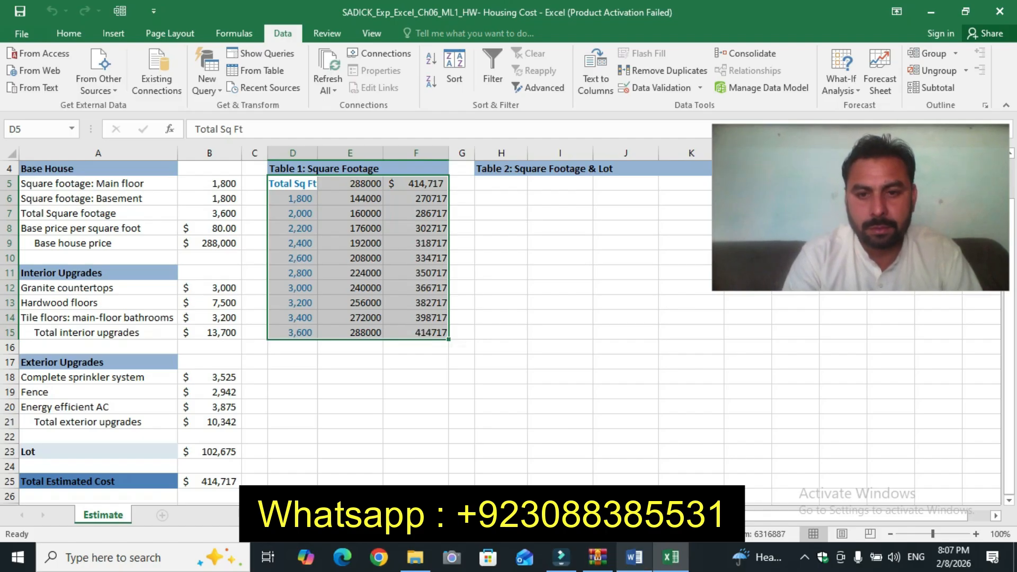
# Step: Select the Base Cost text in step 7 of the instructions, then return to the workbook
pyautogui.click(634, 557)
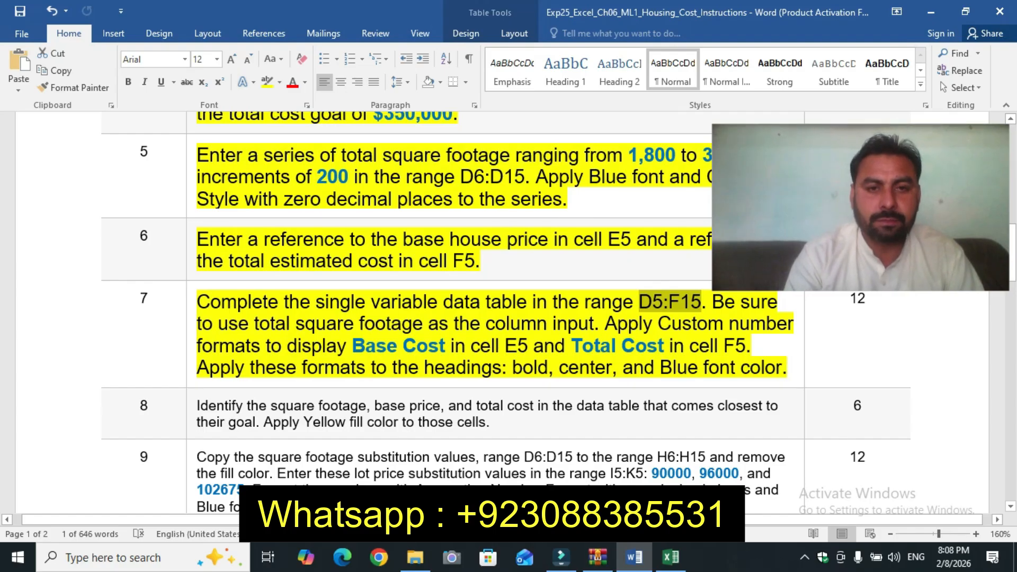
pyautogui.press('alt')
pyautogui.press('alt')
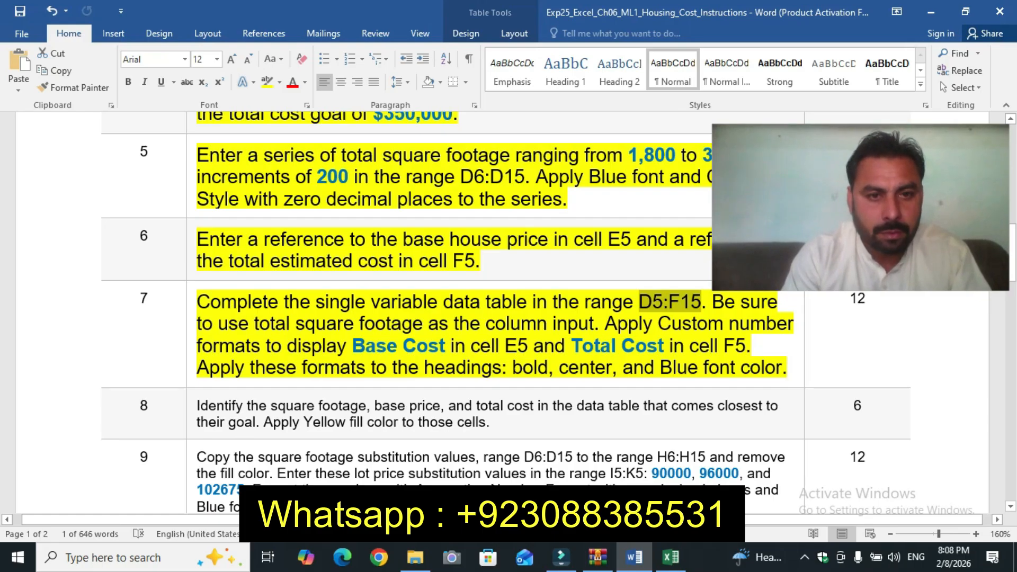
pyautogui.moveTo(353, 347); pyautogui.dragTo(447, 349)
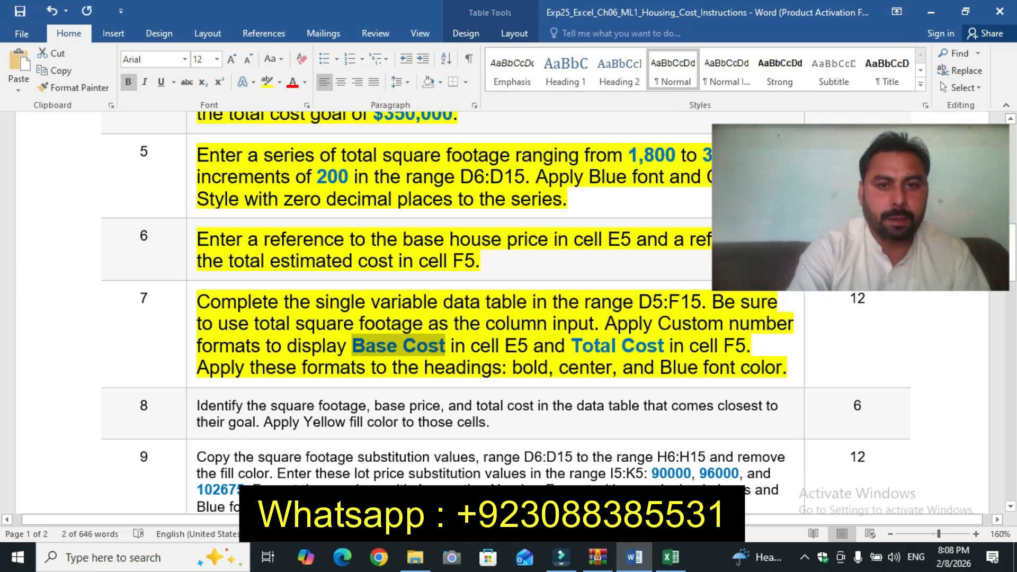
pyautogui.click(671, 557)
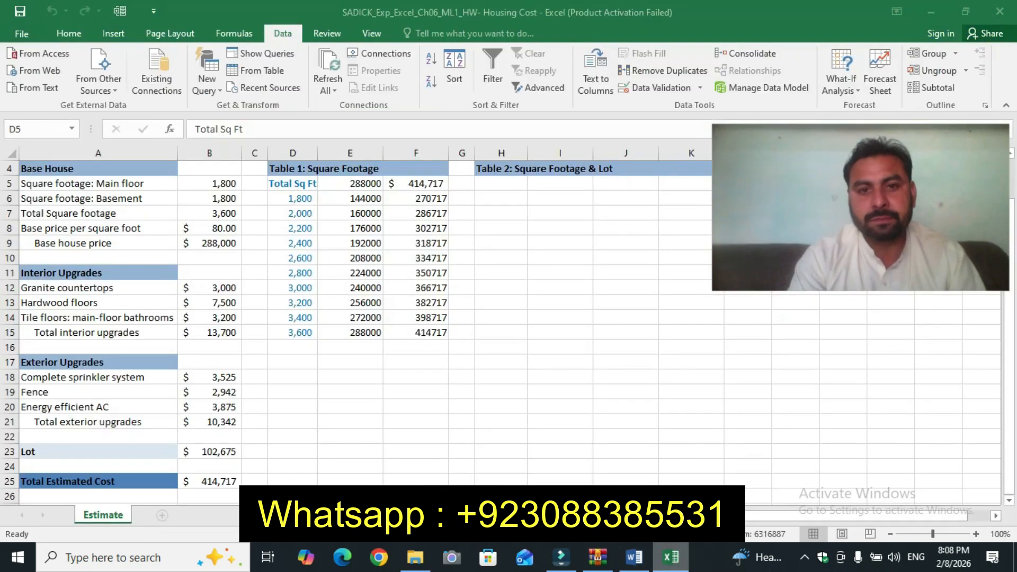
# Step: Try applying a custom number format of Base Cost to cell E5, then undo it
pyautogui.click(350, 184)
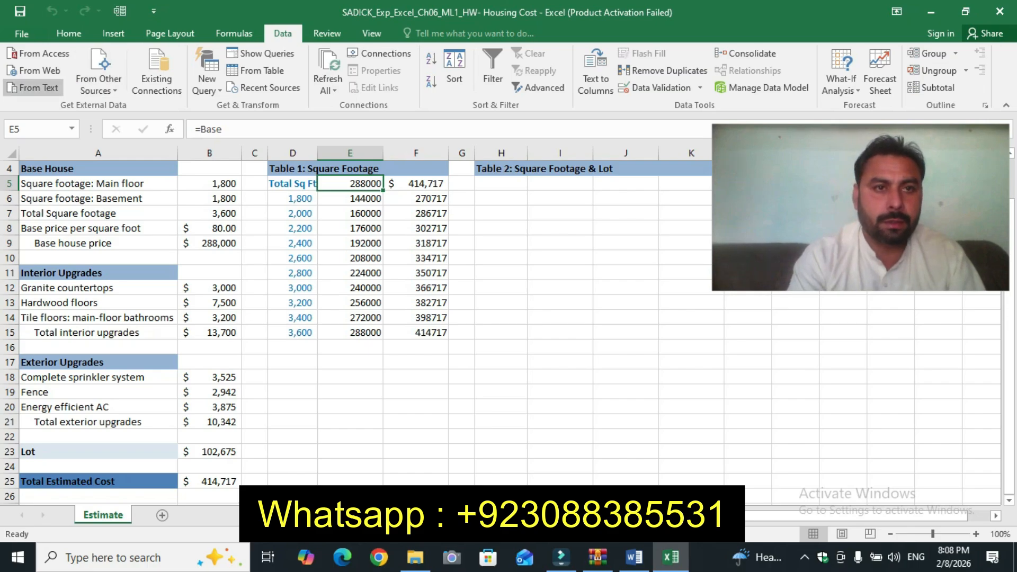
pyautogui.click(69, 33)
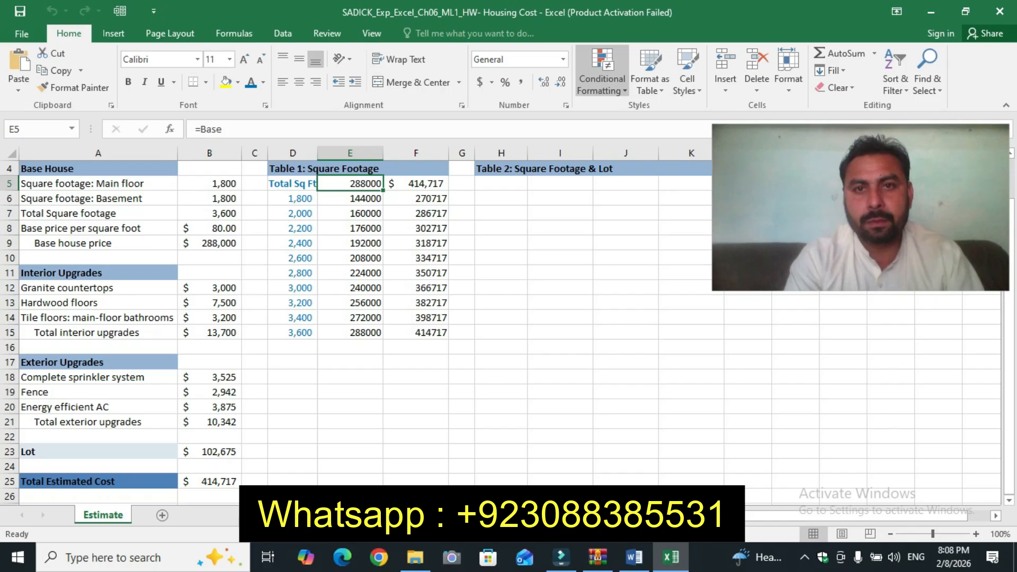
pyautogui.click(566, 105)
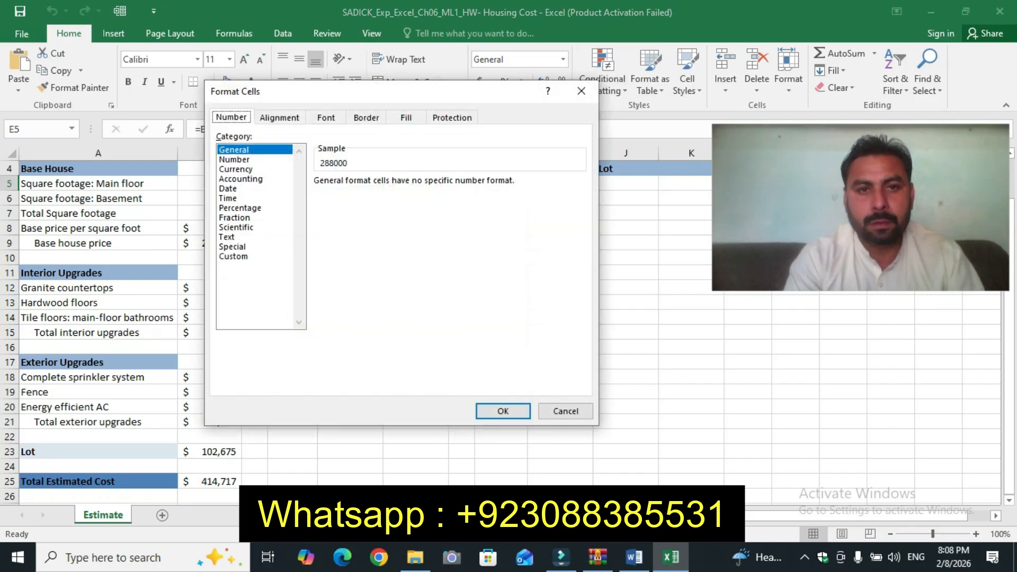
pyautogui.click(234, 256)
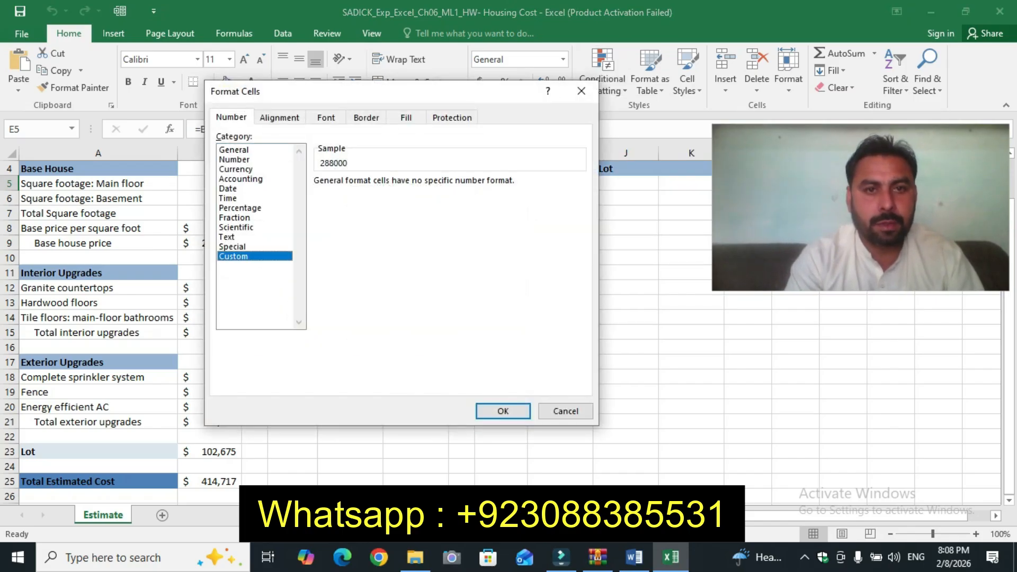
pyautogui.click(348, 194)
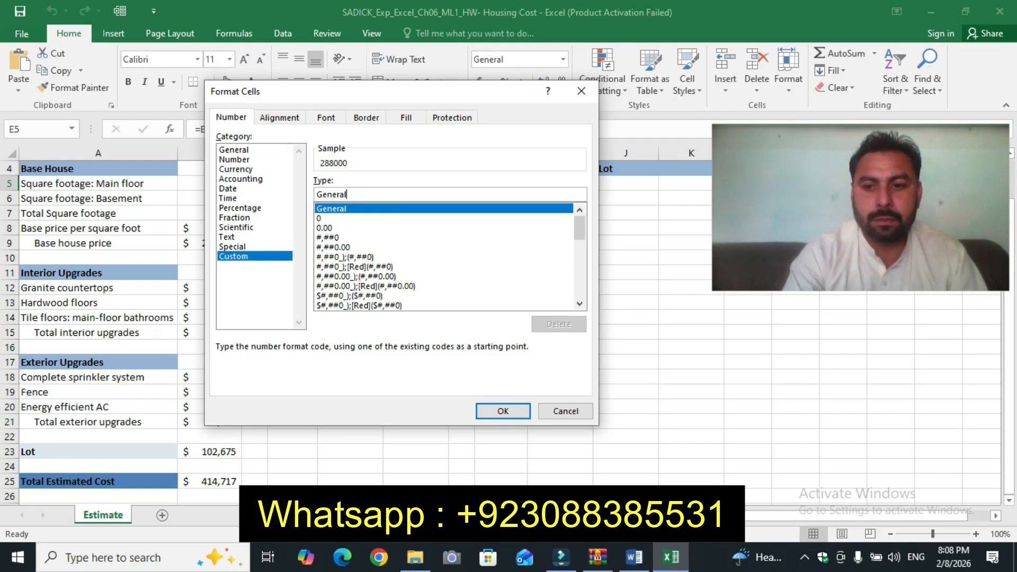
pyautogui.press('BackSpace')
pyautogui.press('BackSpace')
pyautogui.press('BackSpace')
pyautogui.press('BackSpace')
pyautogui.press('BackSpace')
pyautogui.press('BackSpace')
pyautogui.press('BackSpace')
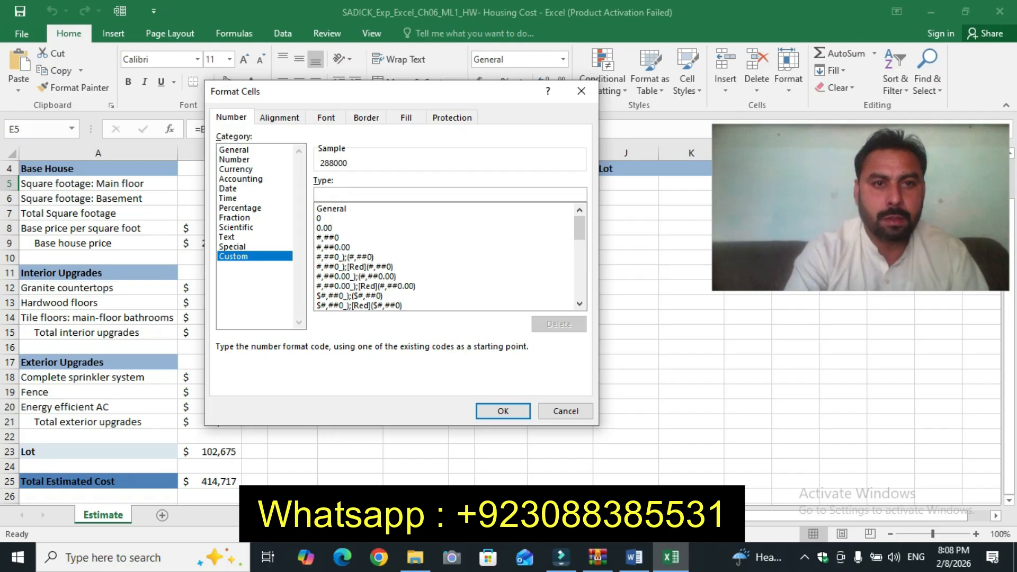
pyautogui.write('Base Cost')
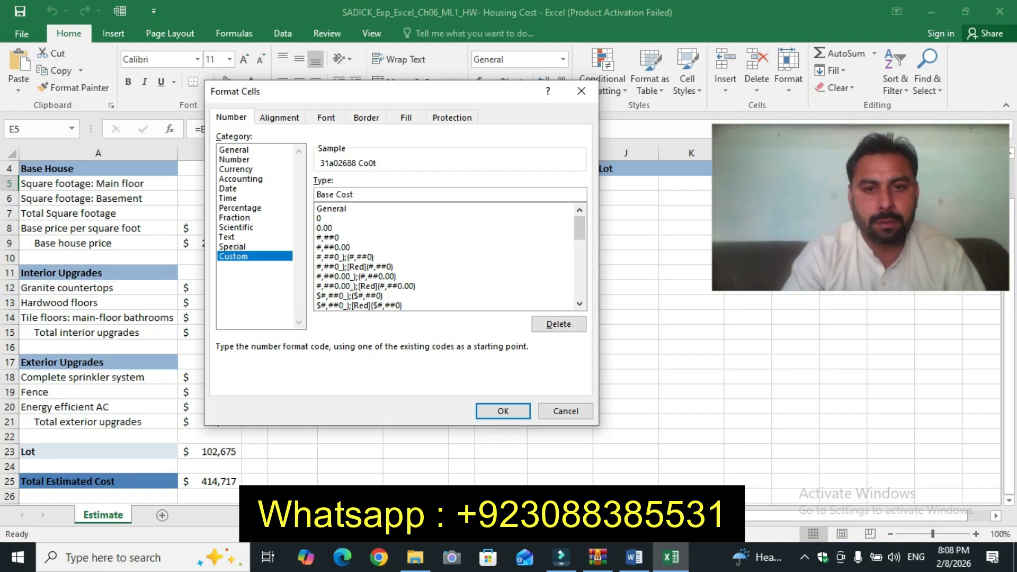
pyautogui.click(503, 412)
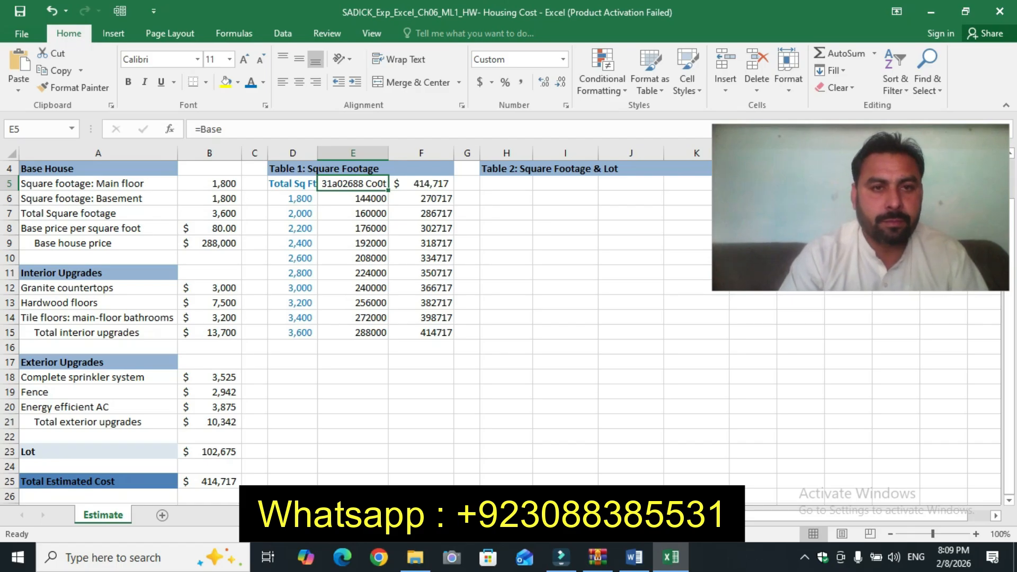
pyautogui.hotkey('ctrl', 'z')
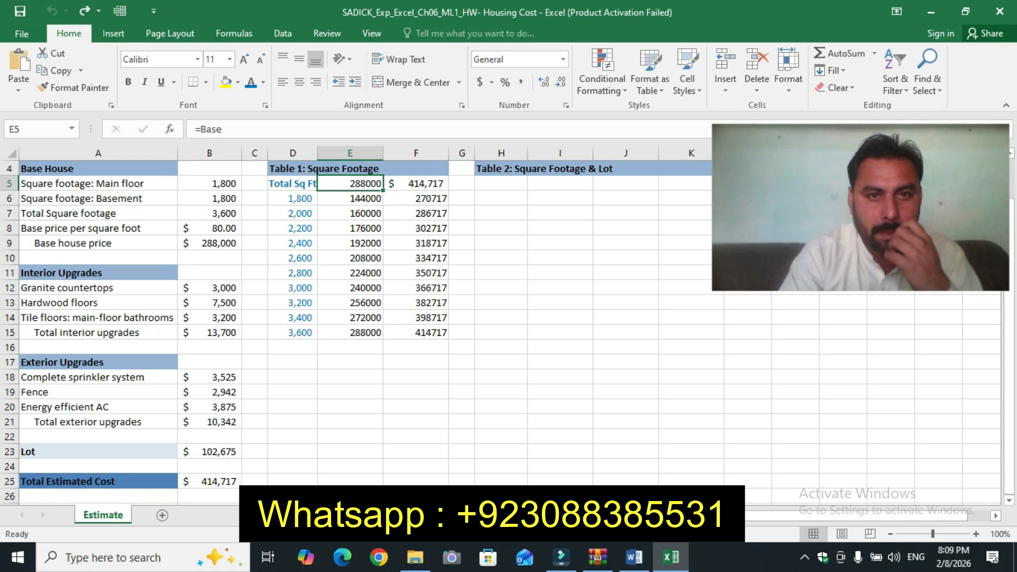
# Step: Retry the custom format on E5 by pasting the copied text as the format code, then undo it
pyautogui.click(416, 184)
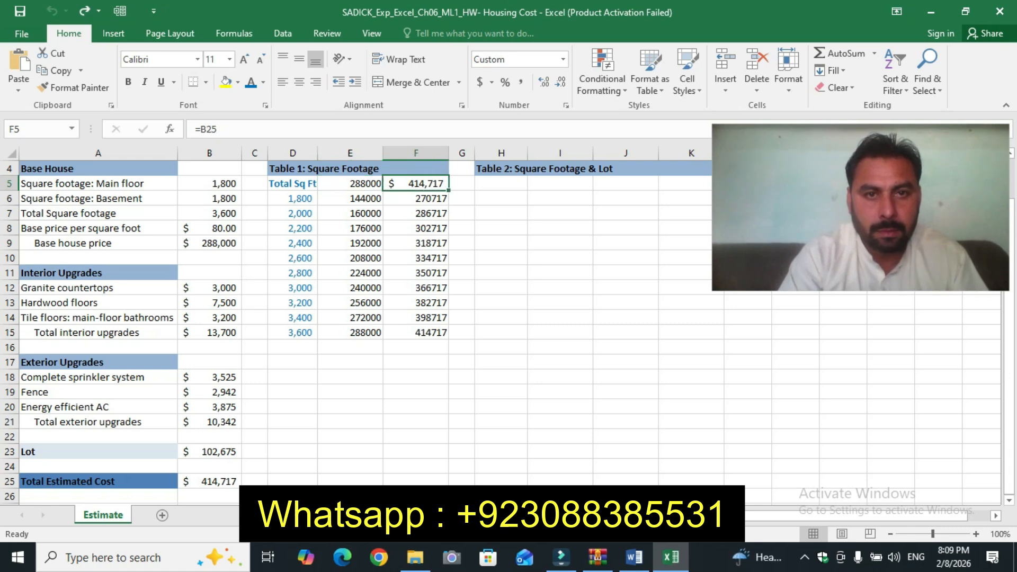
pyautogui.click(350, 184)
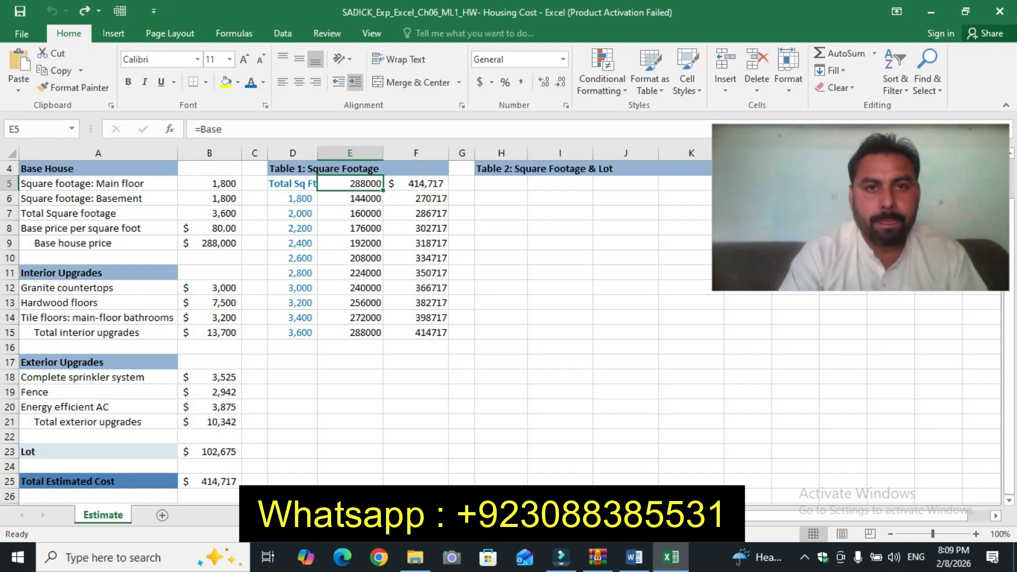
pyautogui.click(566, 105)
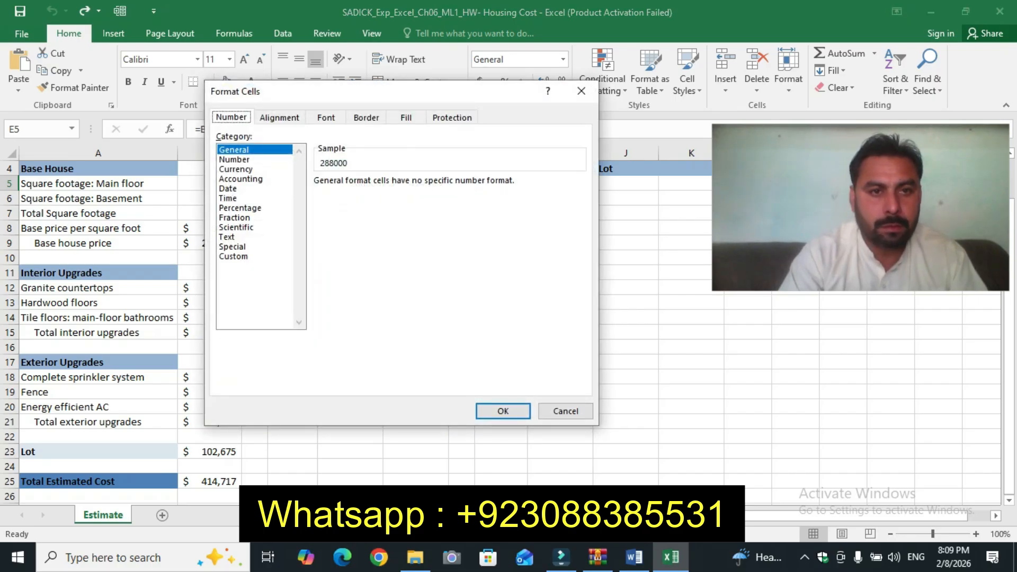
pyautogui.click(234, 257)
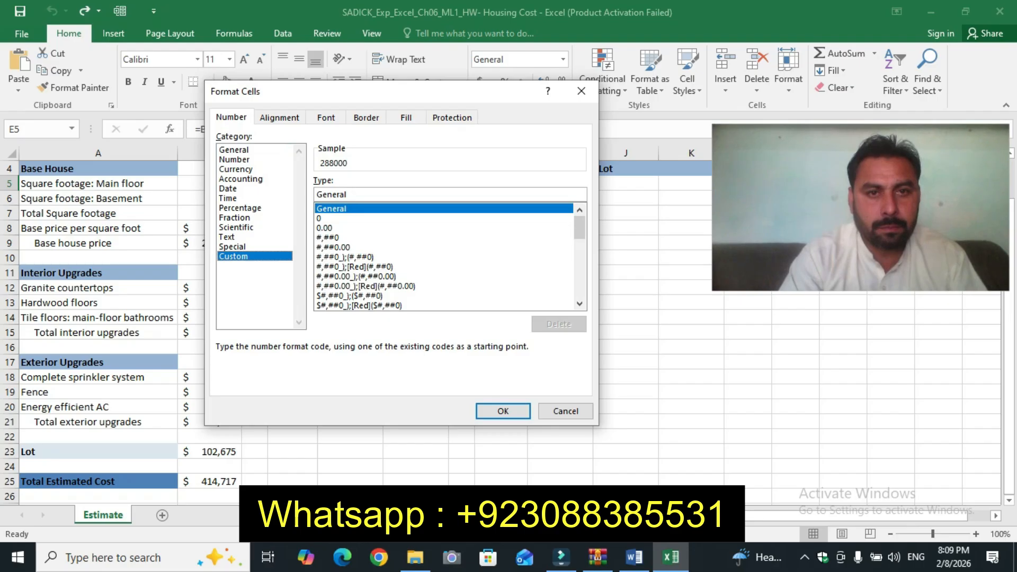
pyautogui.click(348, 195)
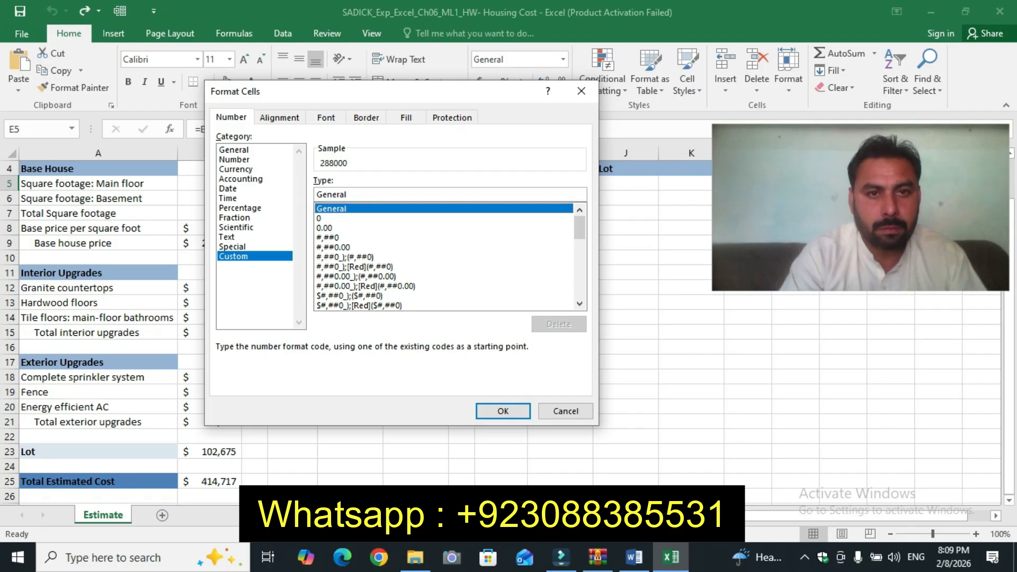
pyautogui.press('BackSpace')
pyautogui.press('BackSpace')
pyautogui.press('BackSpace')
pyautogui.press('BackSpace')
pyautogui.press('BackSpace')
pyautogui.press('BackSpace')
pyautogui.press('BackSpace')
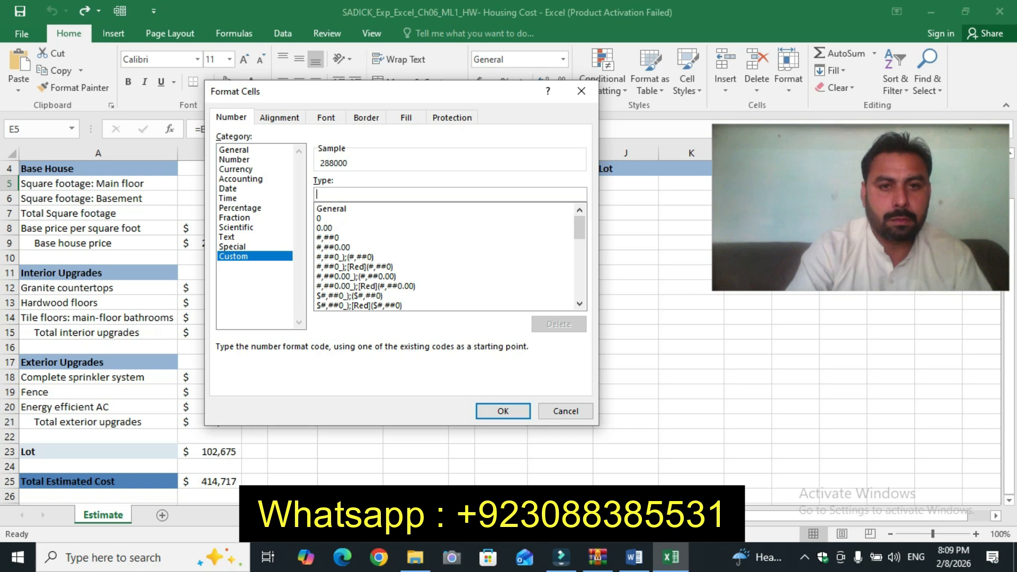
pyautogui.hotkey('ctrl', 'v')
pyautogui.click(503, 412)
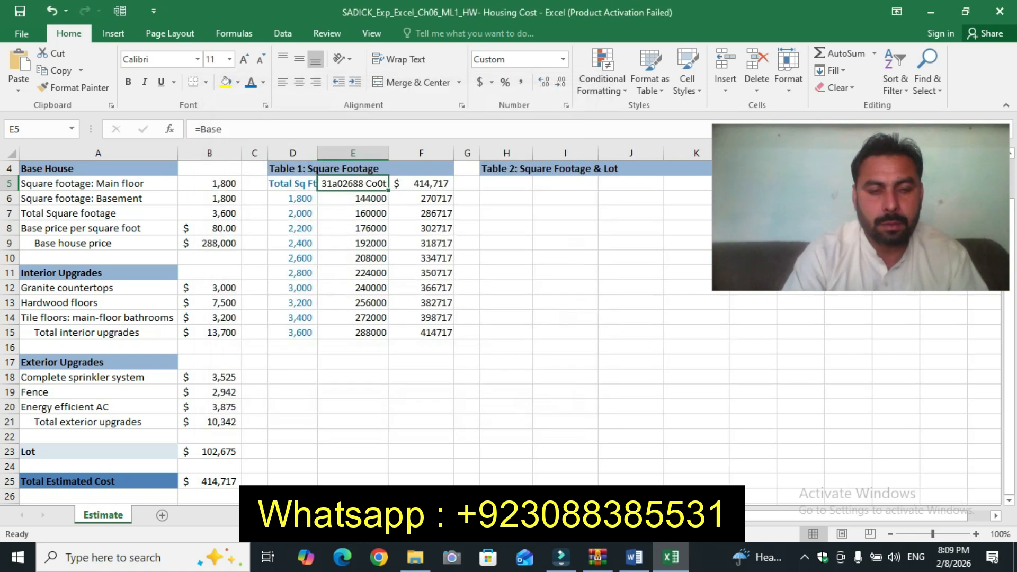
pyautogui.hotkey('ctrl', 'z')
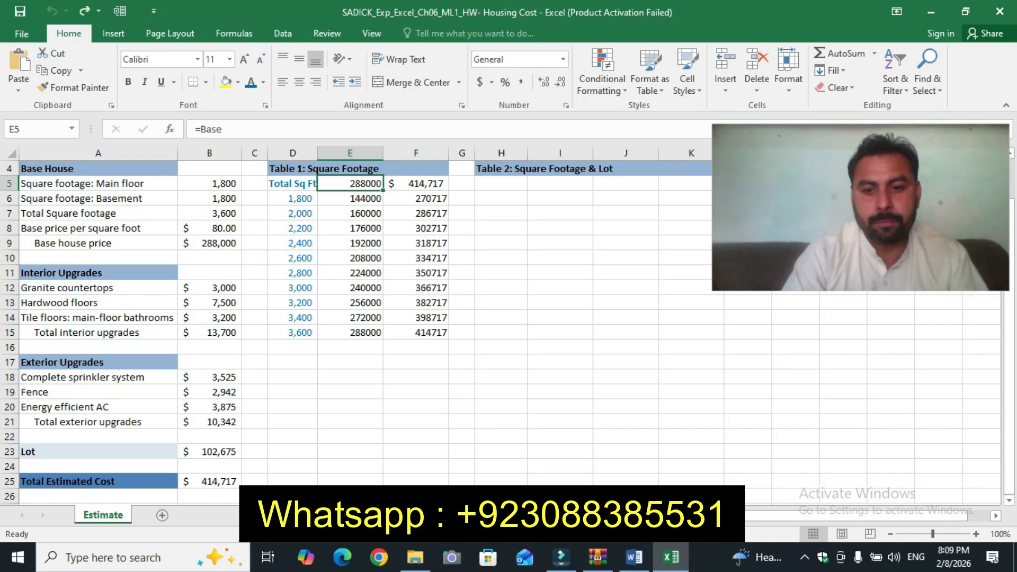
pyautogui.hotkey('alt', 'Tab')
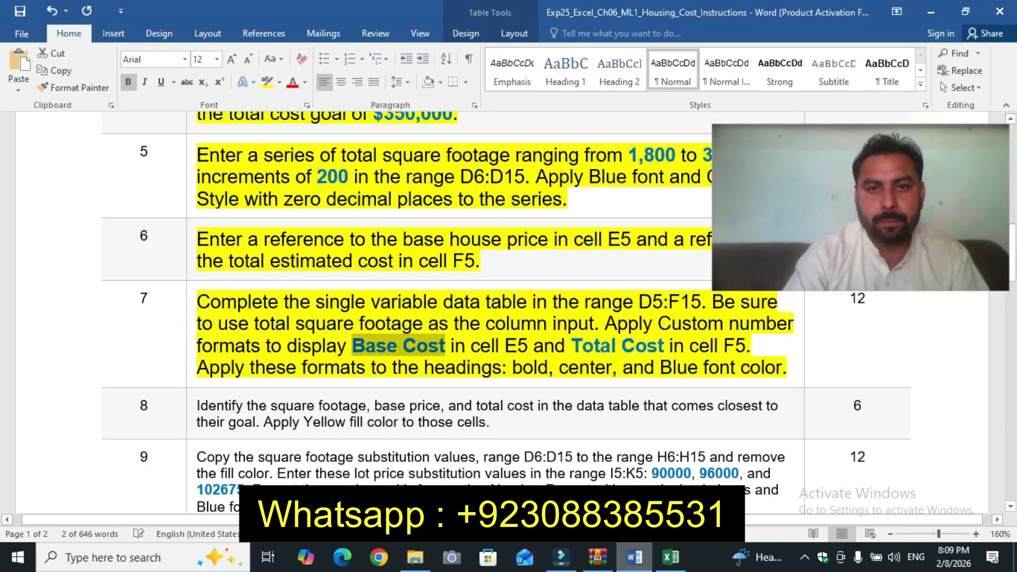